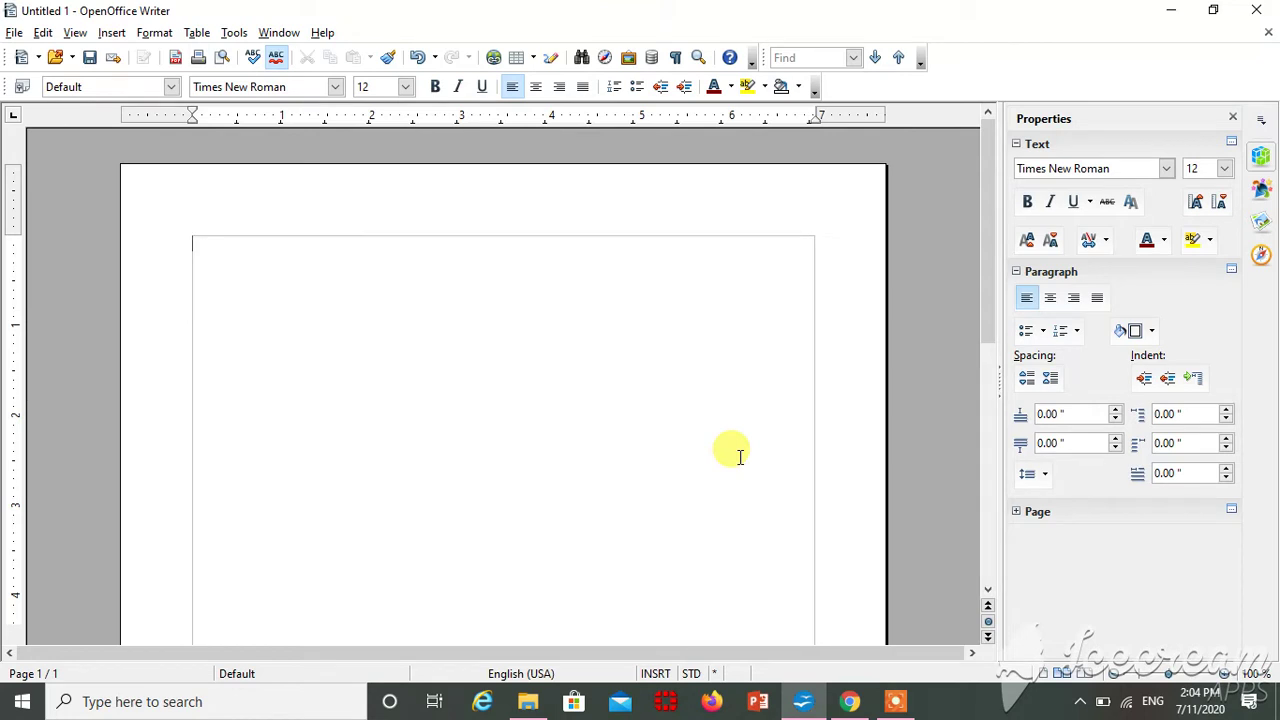
Insert a 3-column by 3-row table at the top of the document
click(526, 60)
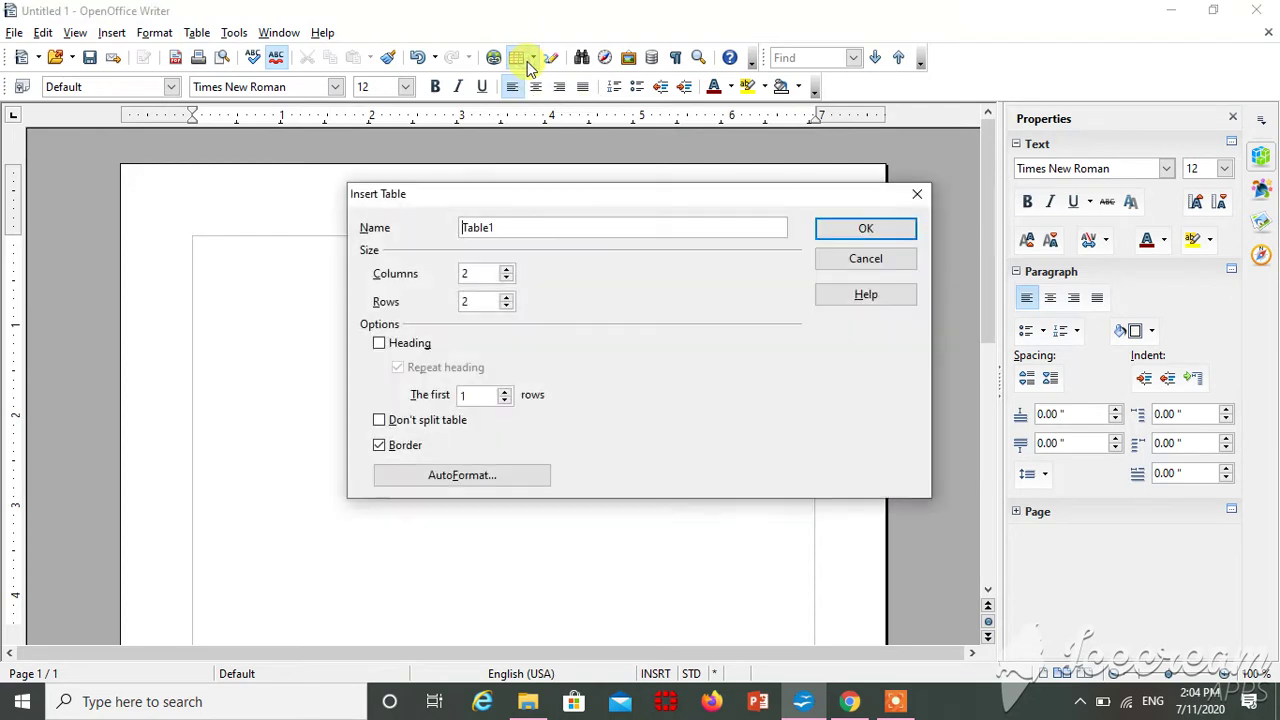
click(507, 268)
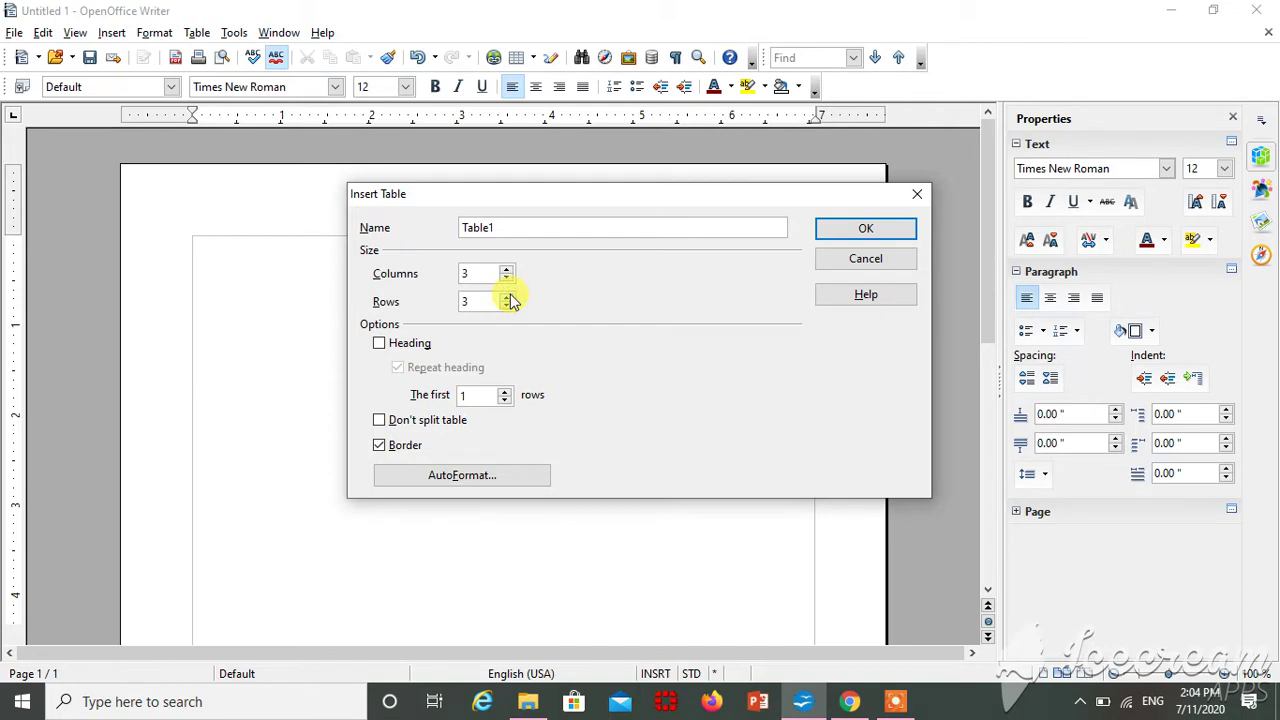
click(905, 227)
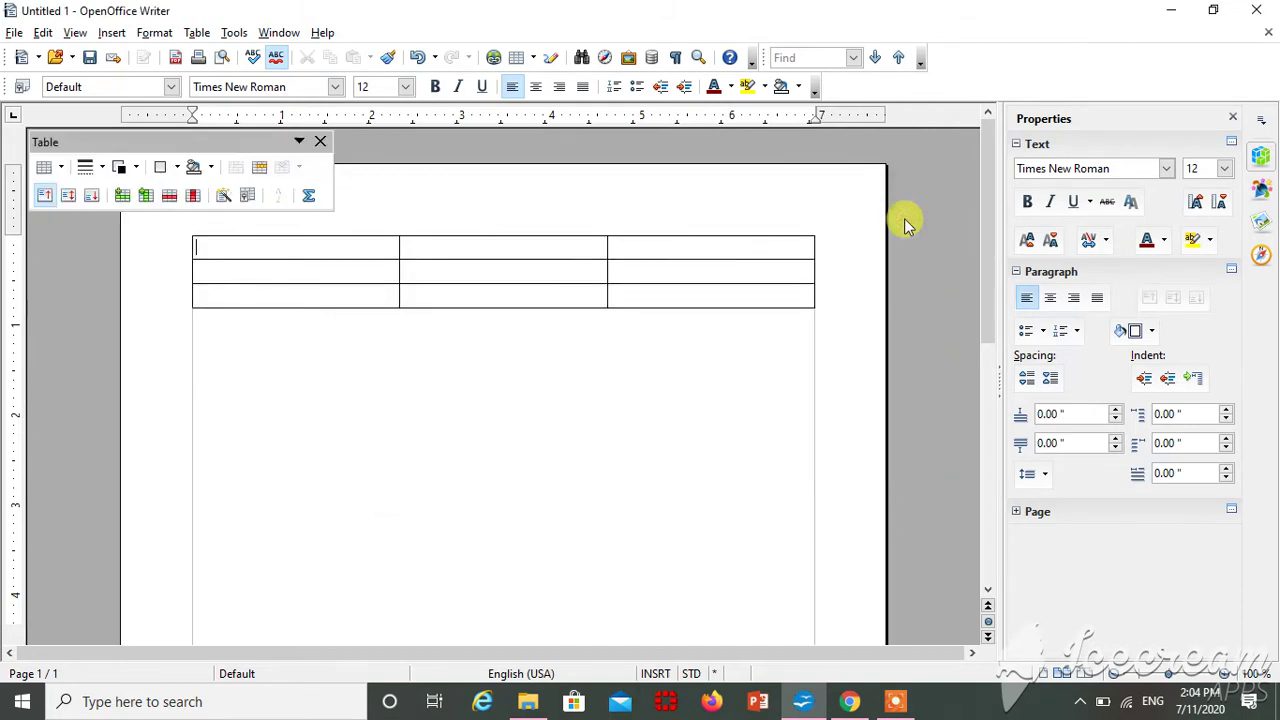
Enter 1, 2, 3 across the first row and 2, 3 in cells A2 and A3
click(320, 141)
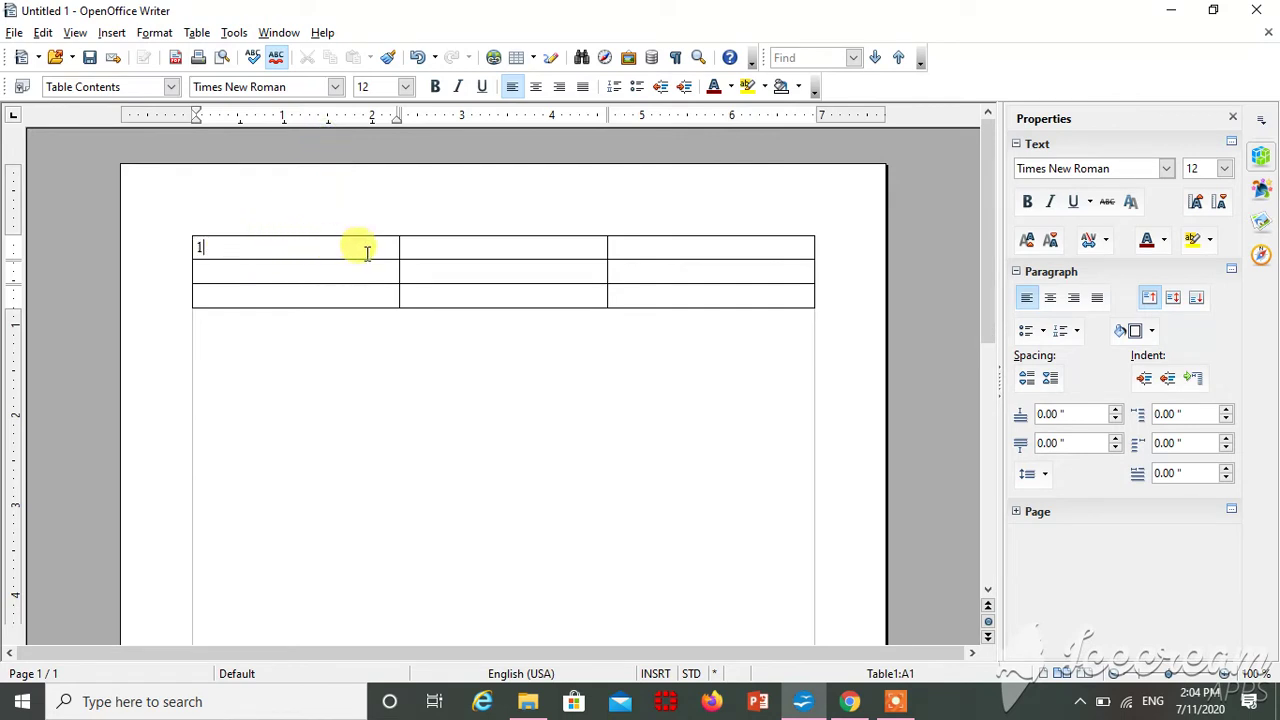
click(420, 253)
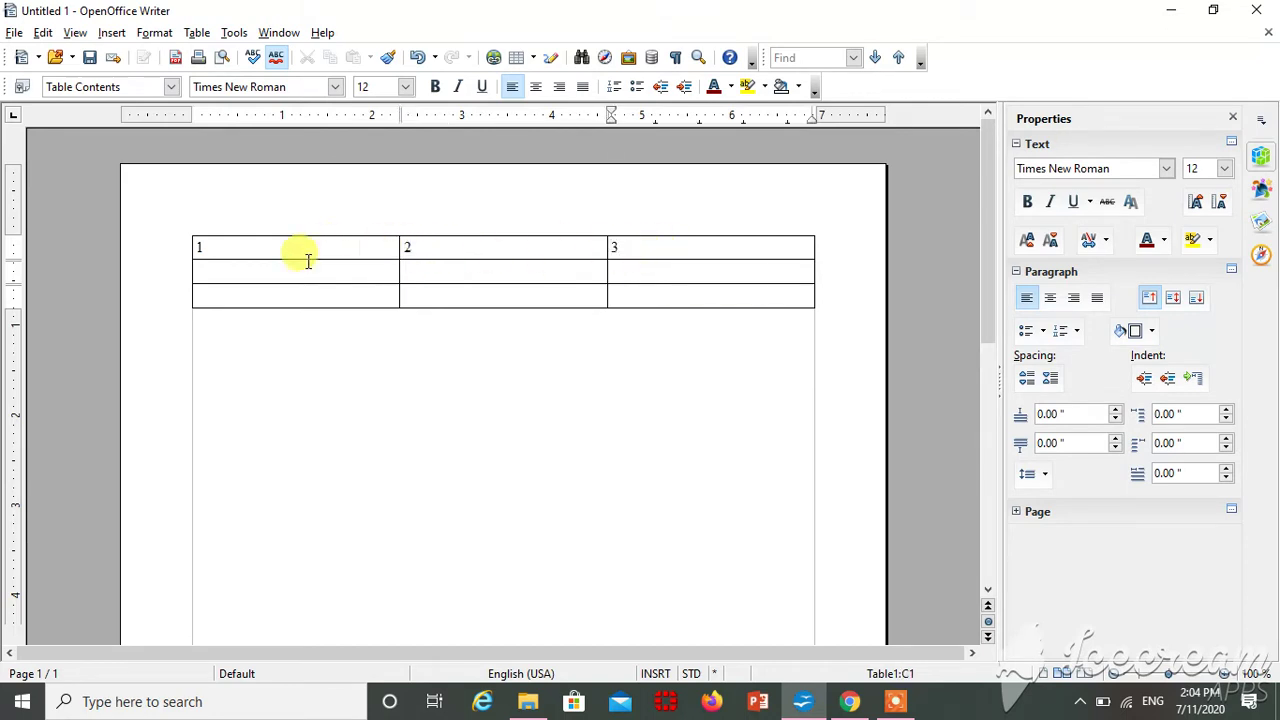
click(213, 256)
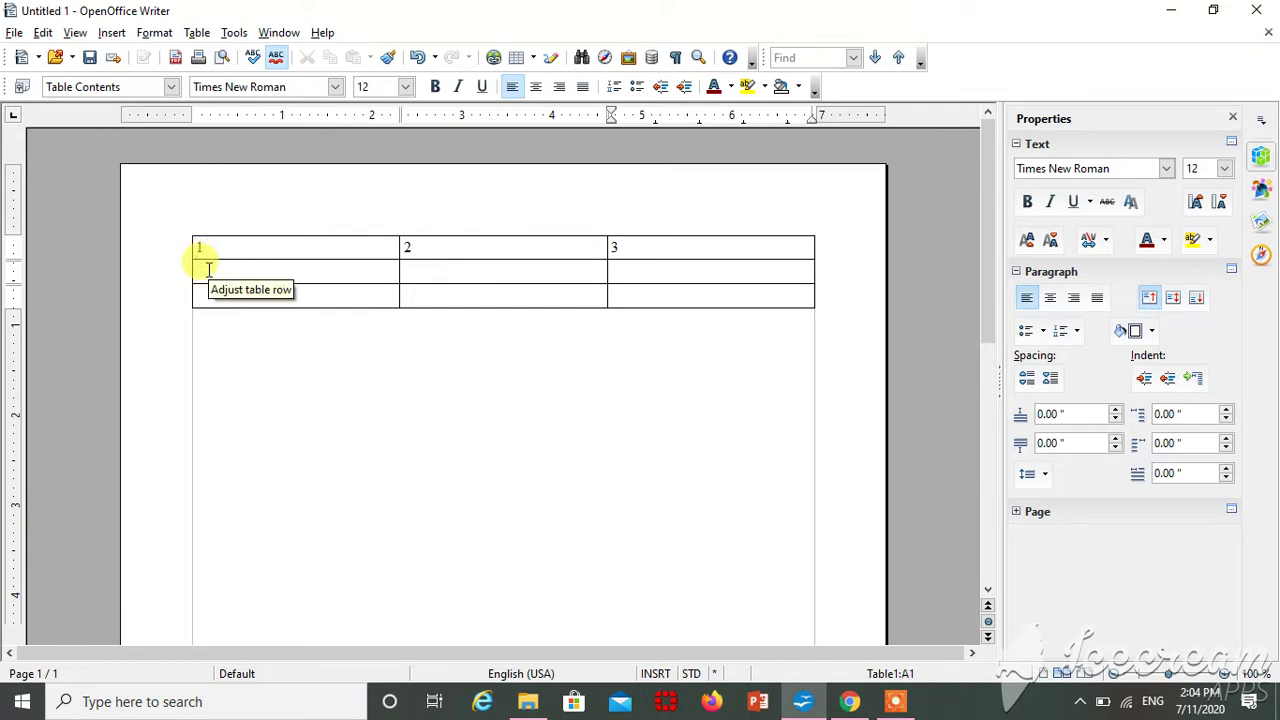
click(207, 268)
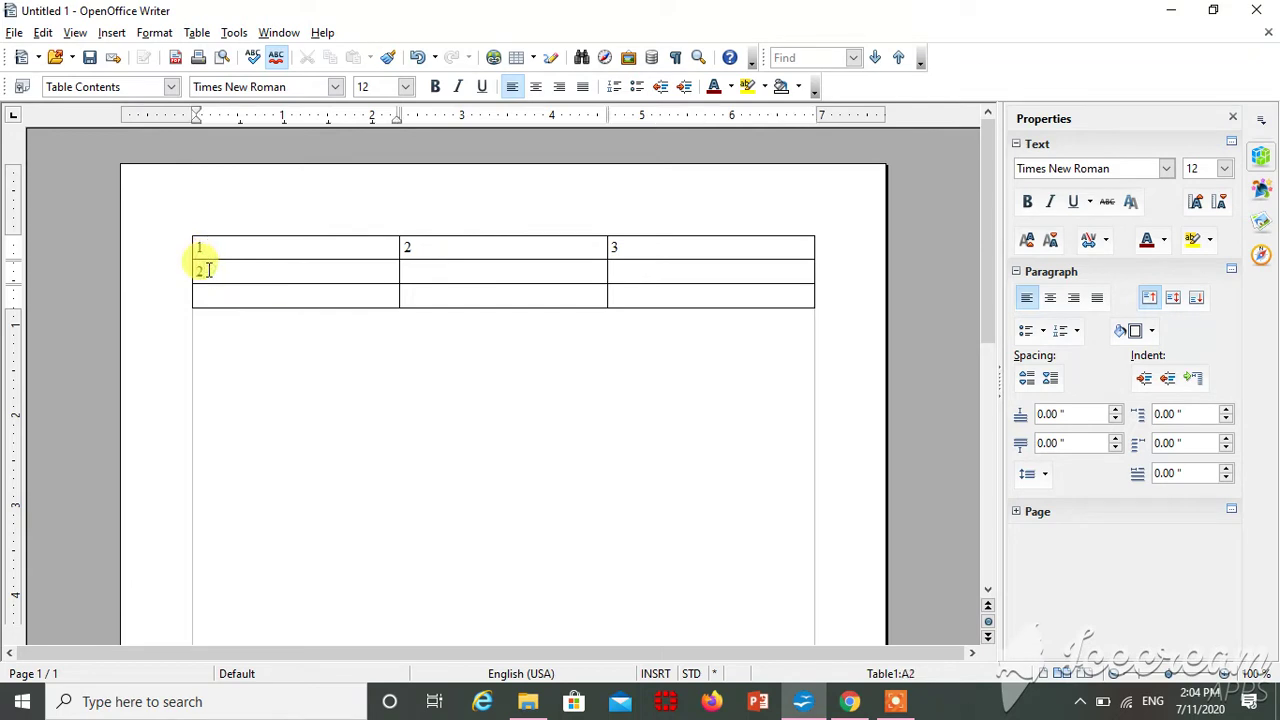
click(199, 298)
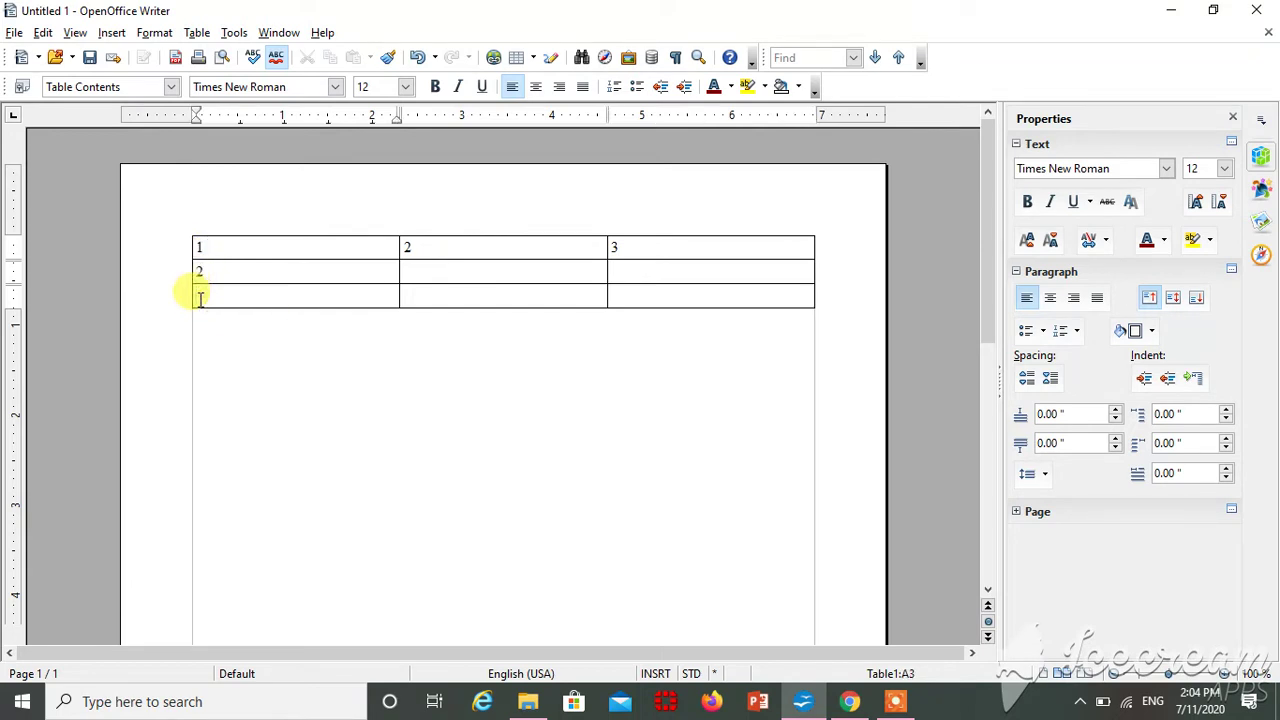
text(3)
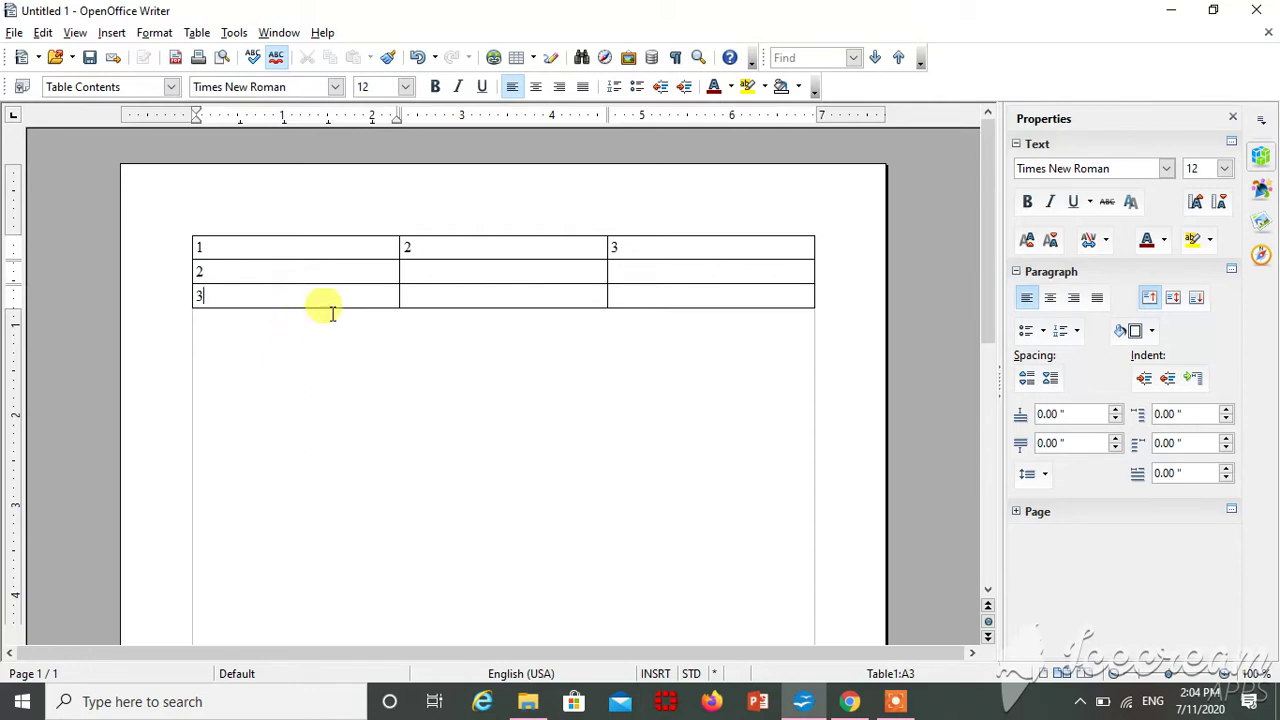
Set all table borders to the 1.00 pt line style in Table Properties
click(197, 33)
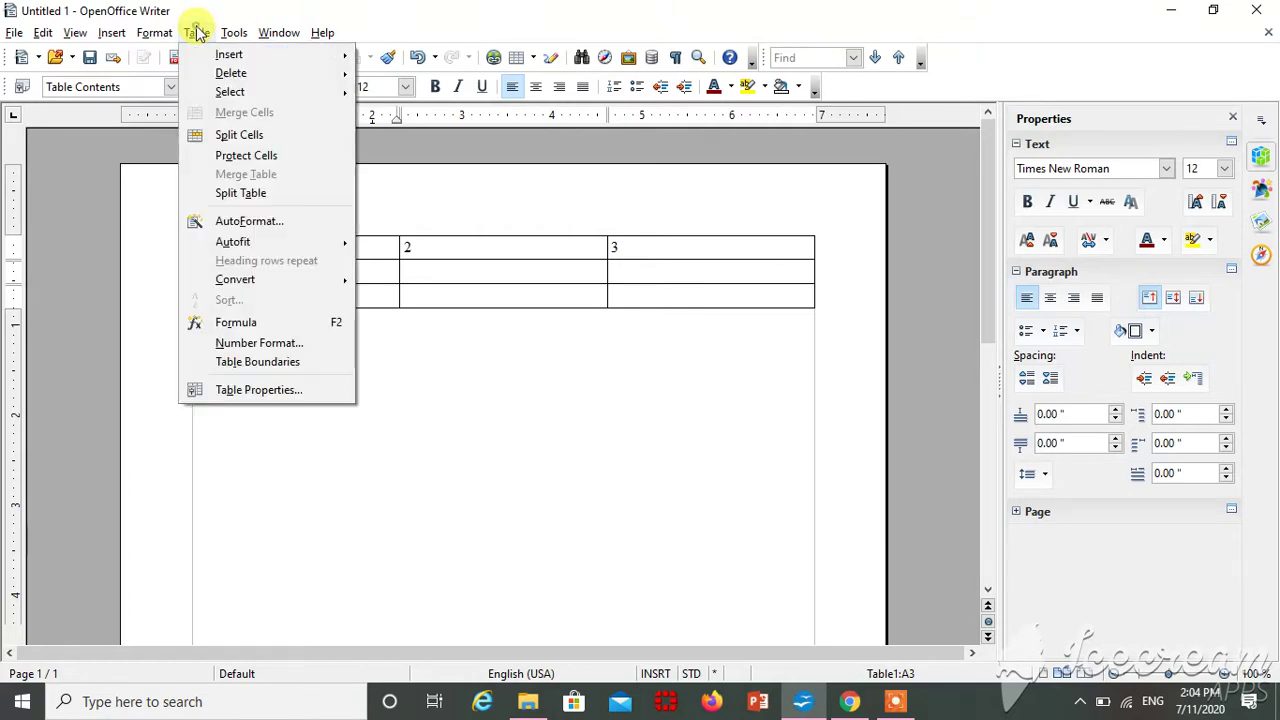
click(276, 397)
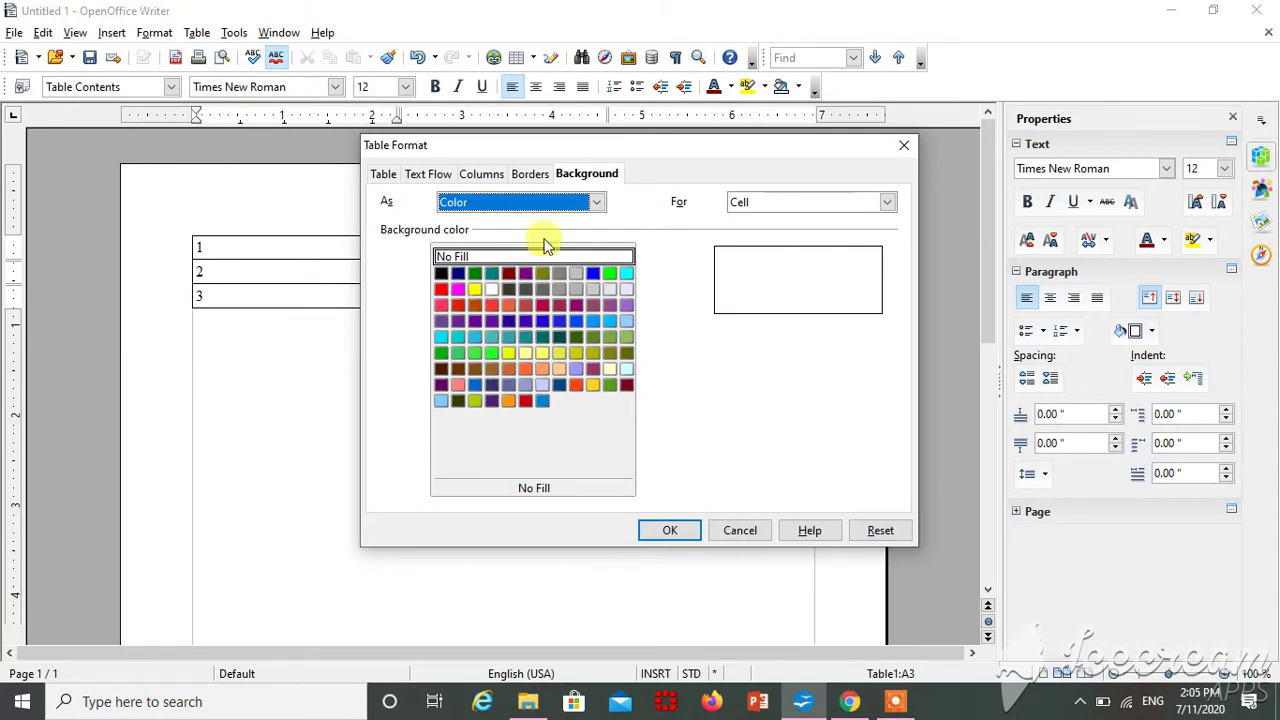
click(530, 174)
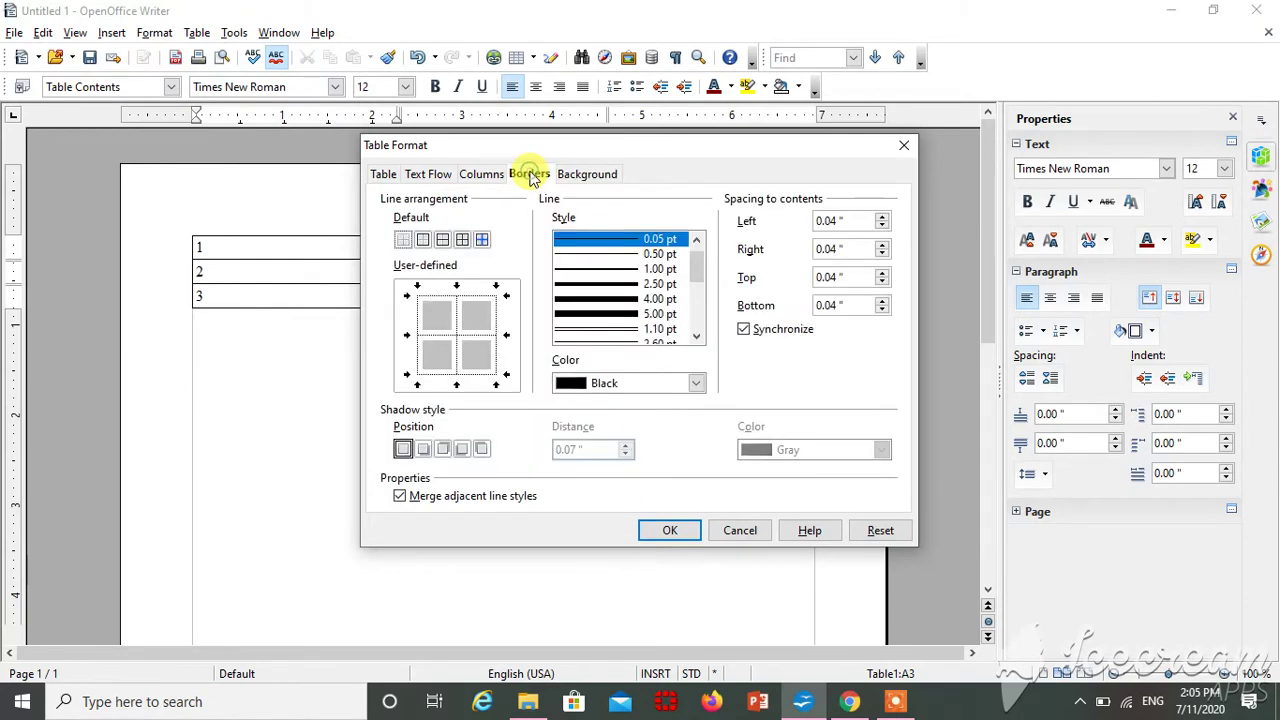
click(593, 269)
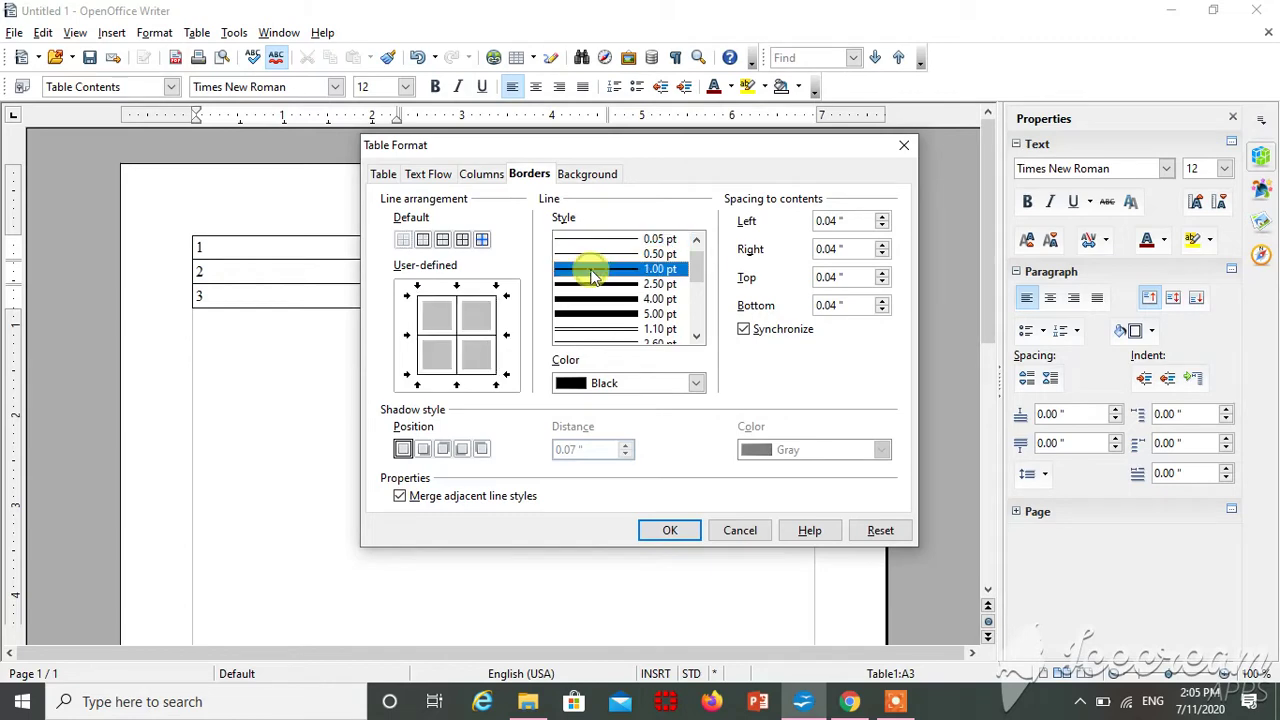
click(670, 530)
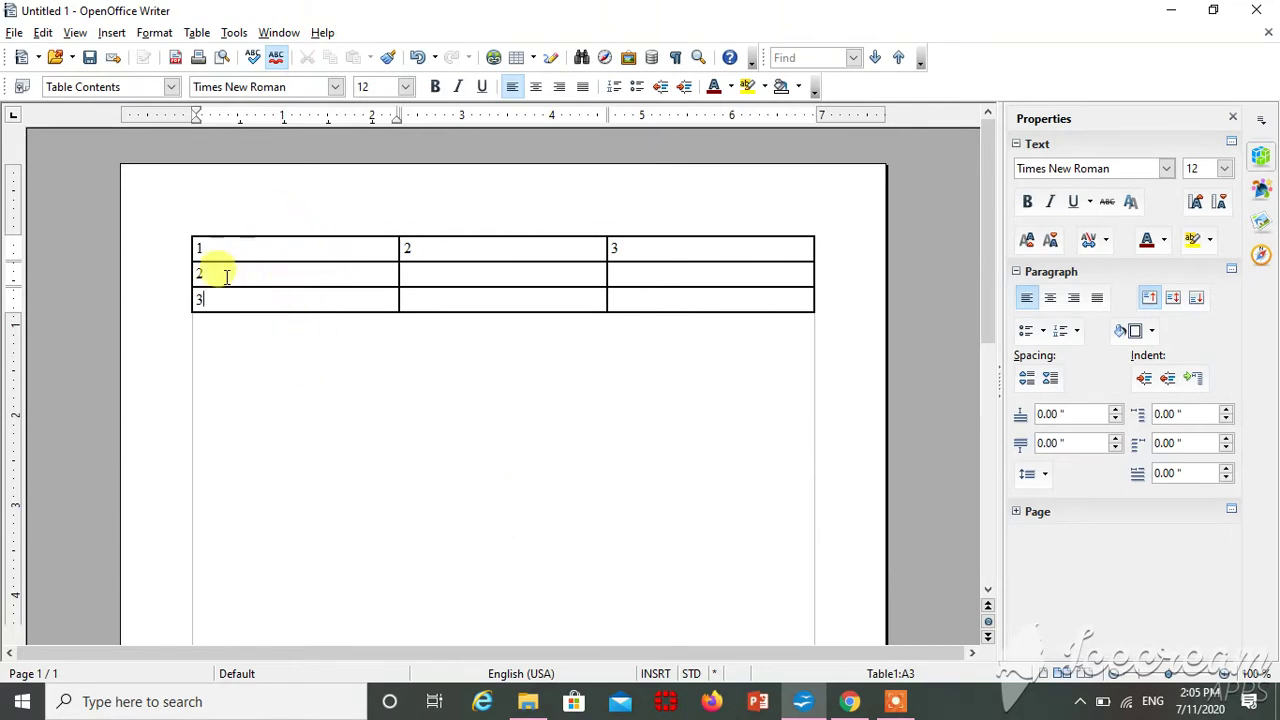
click(280, 247)
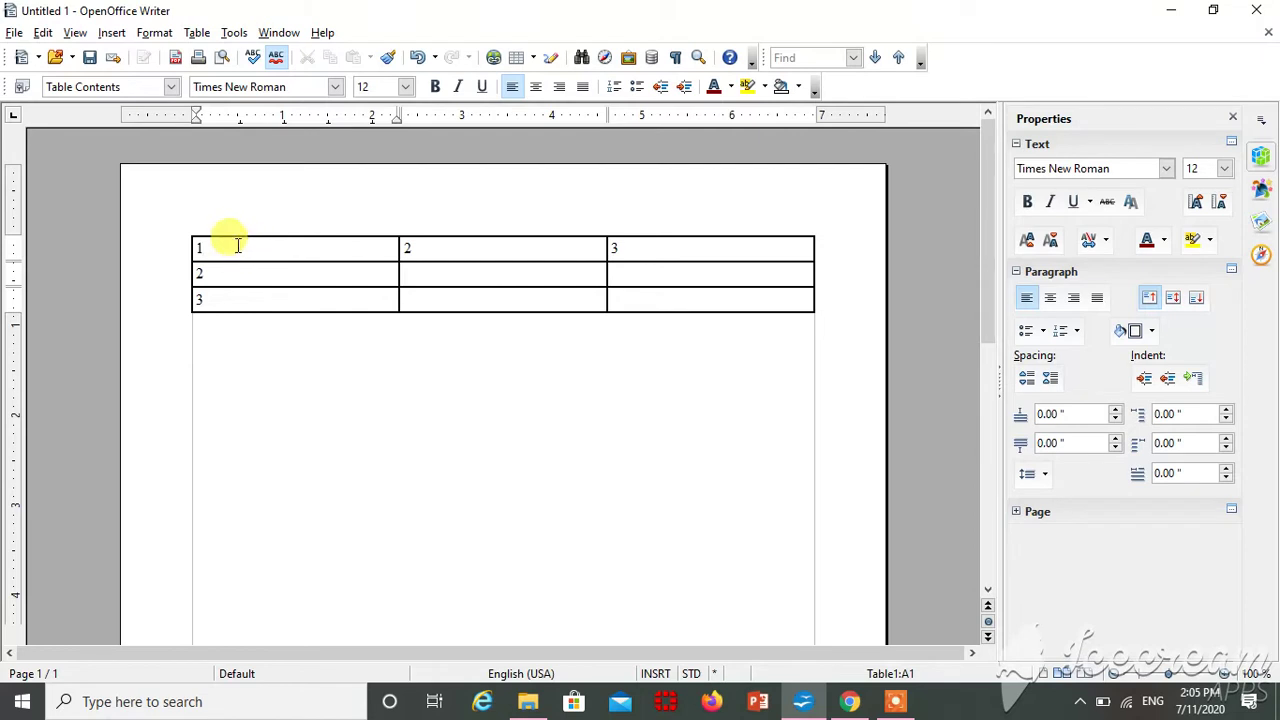
Fill cell A1 with a Yellow background in Table Properties
click(196, 33)
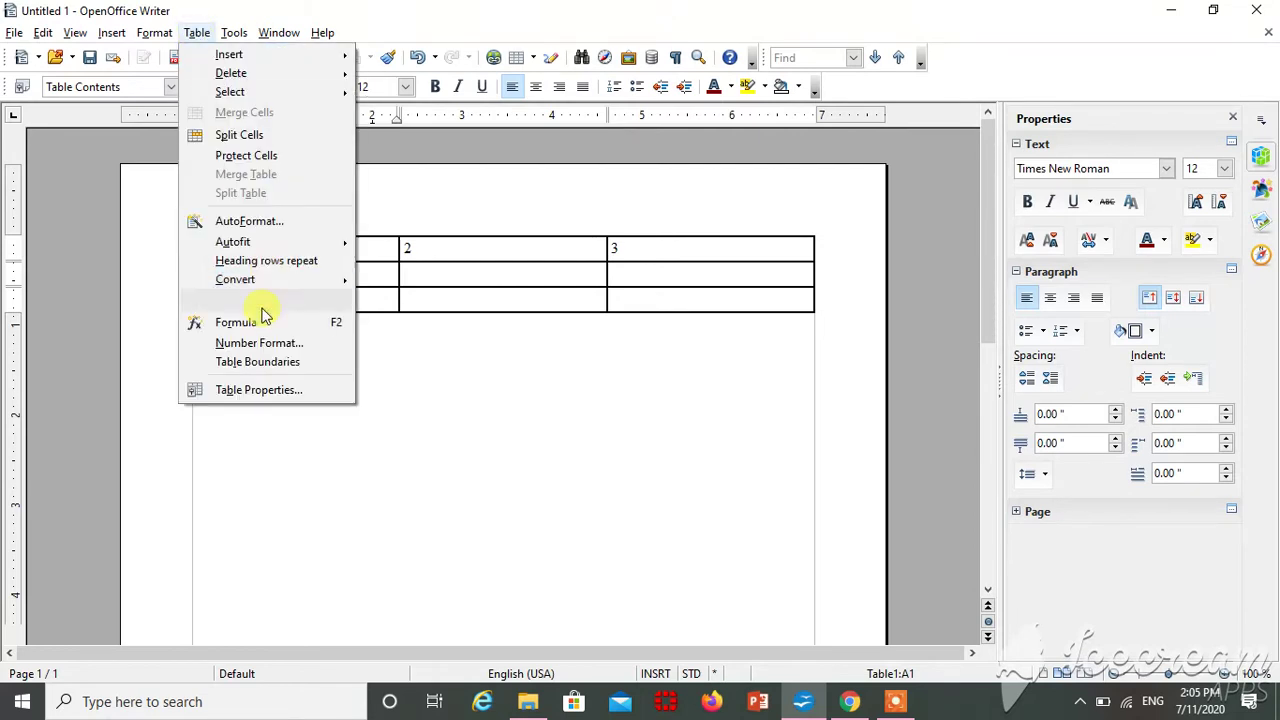
click(252, 389)
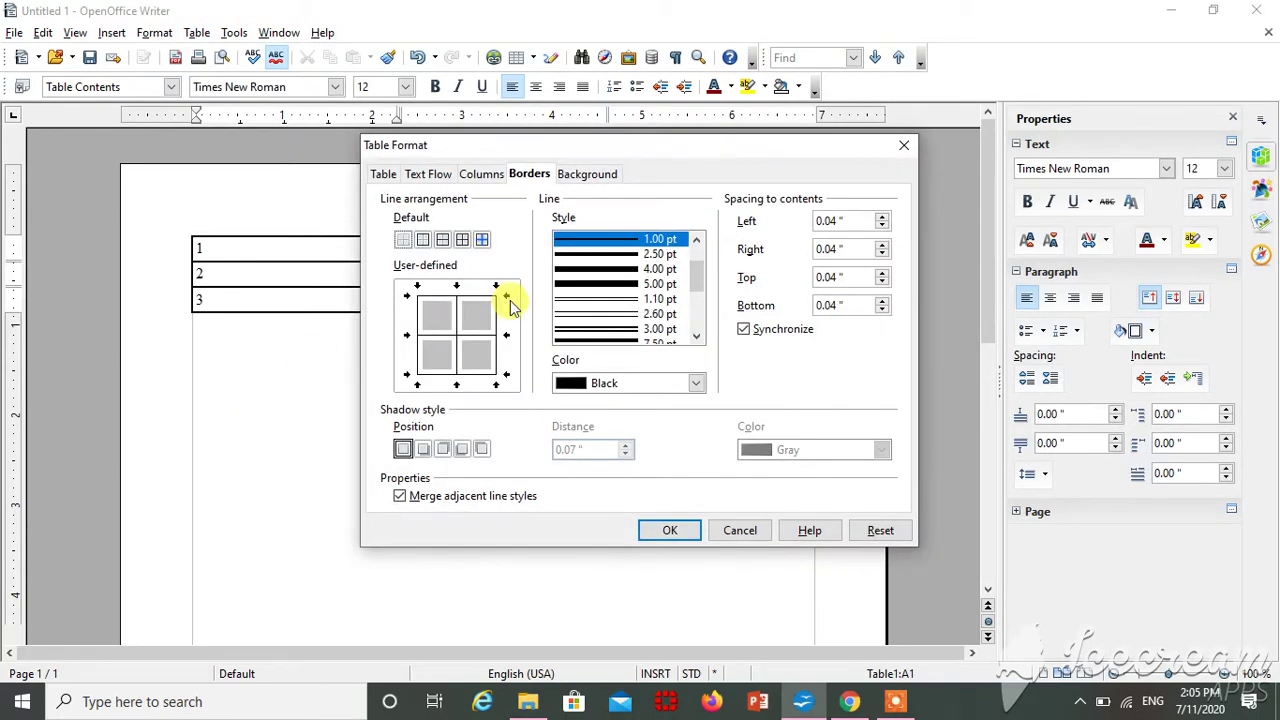
click(583, 176)
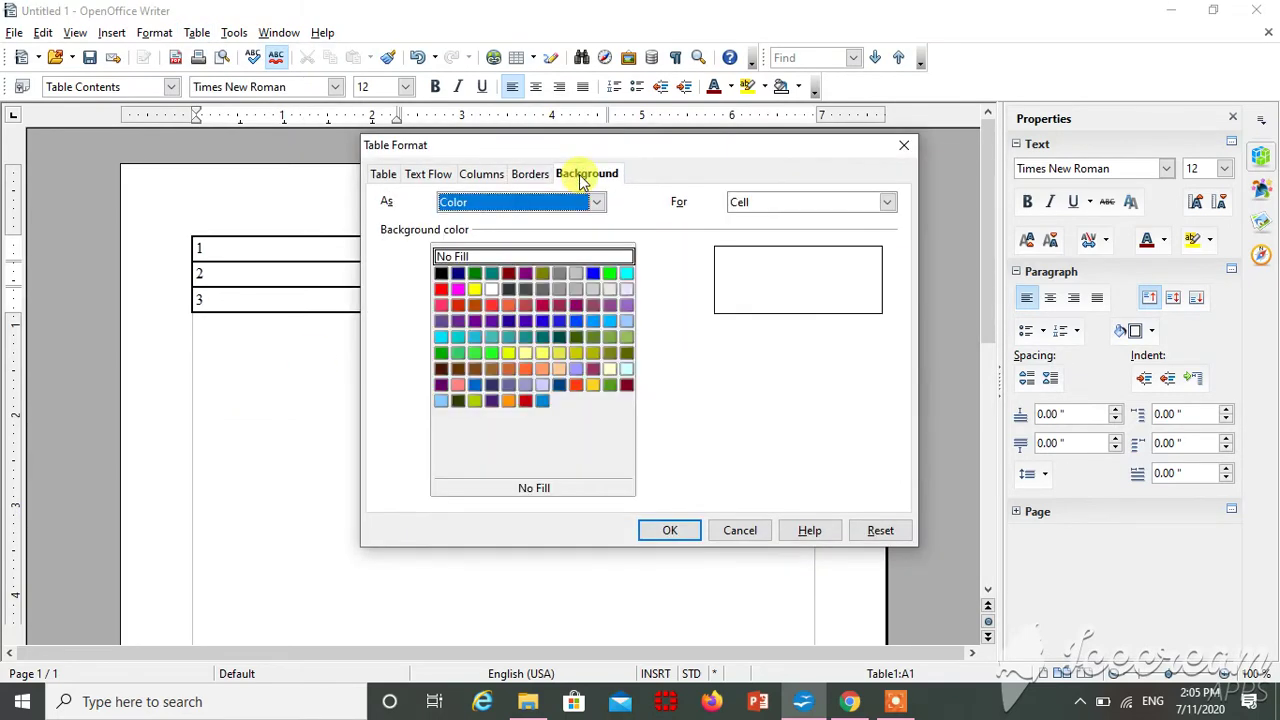
click(474, 289)
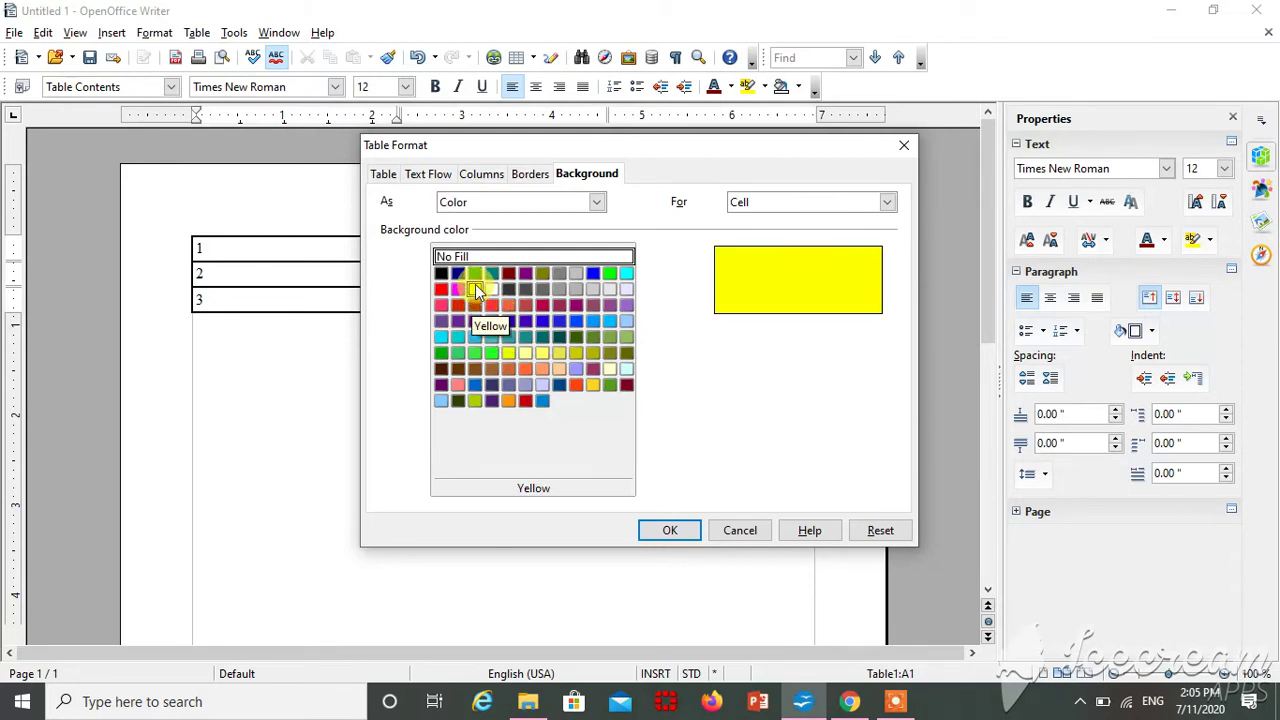
click(668, 531)
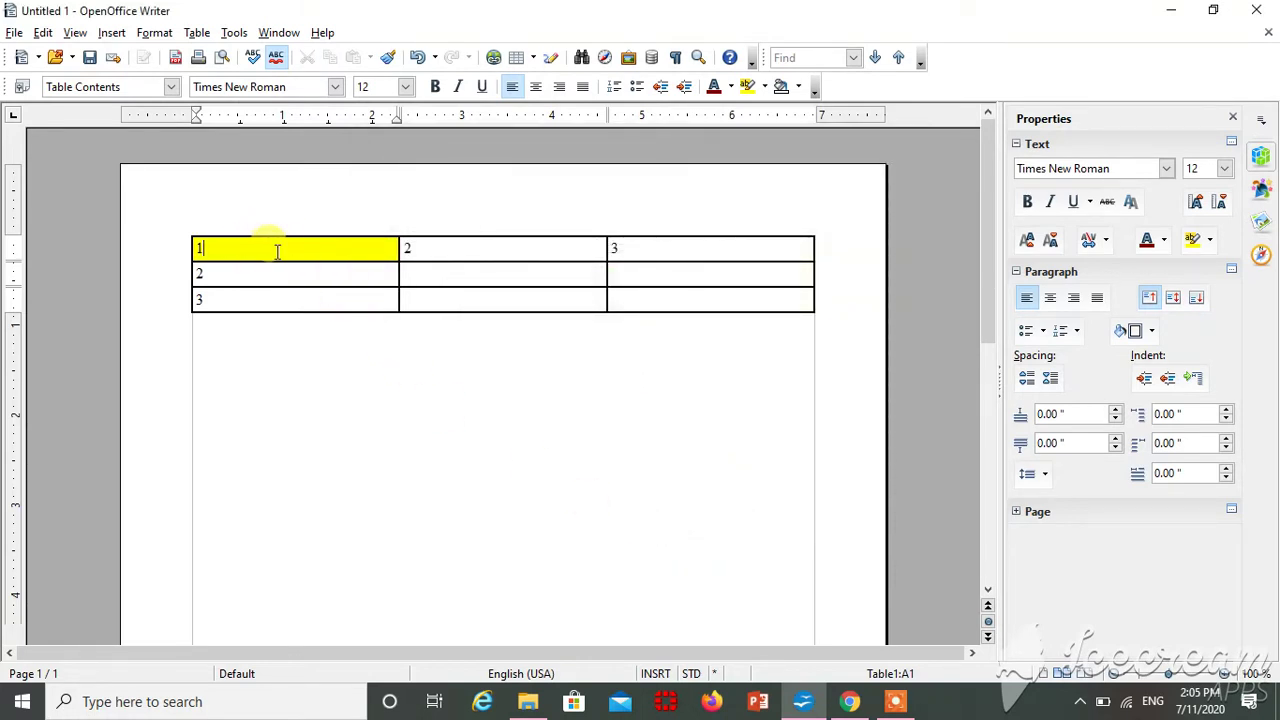
click(453, 249)
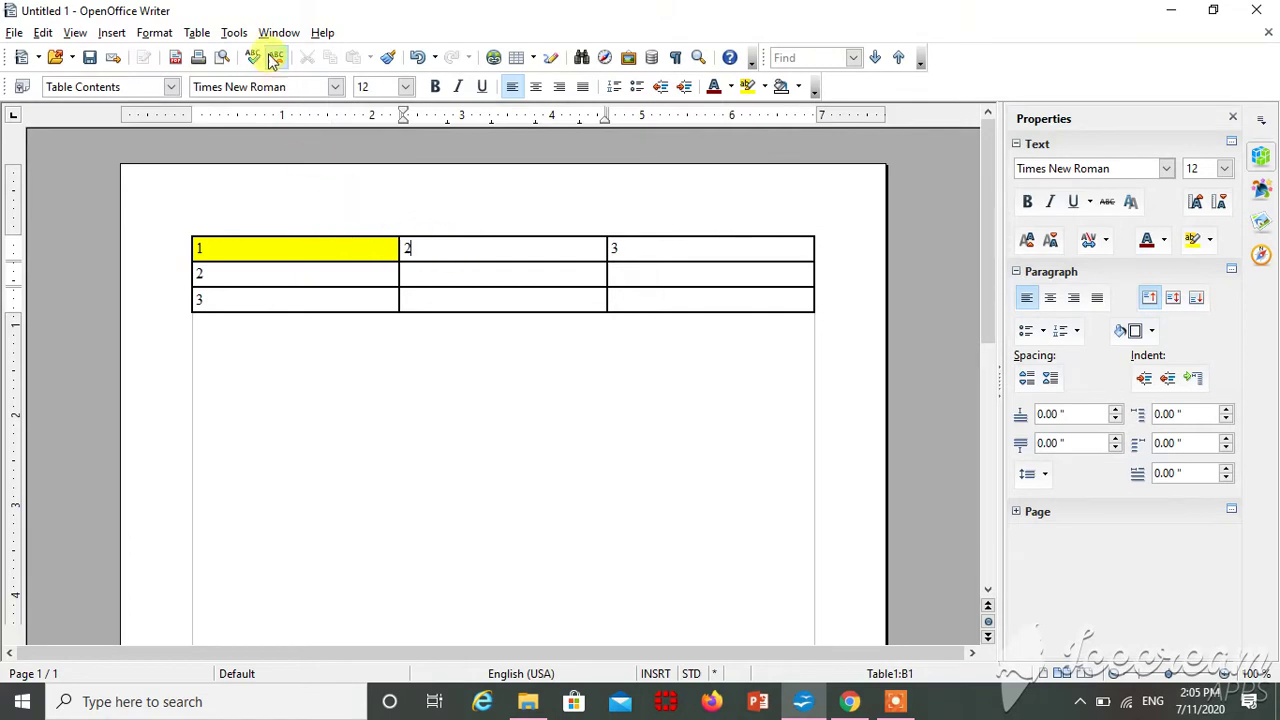
Fill cell B1 with a Light green background
click(197, 32)
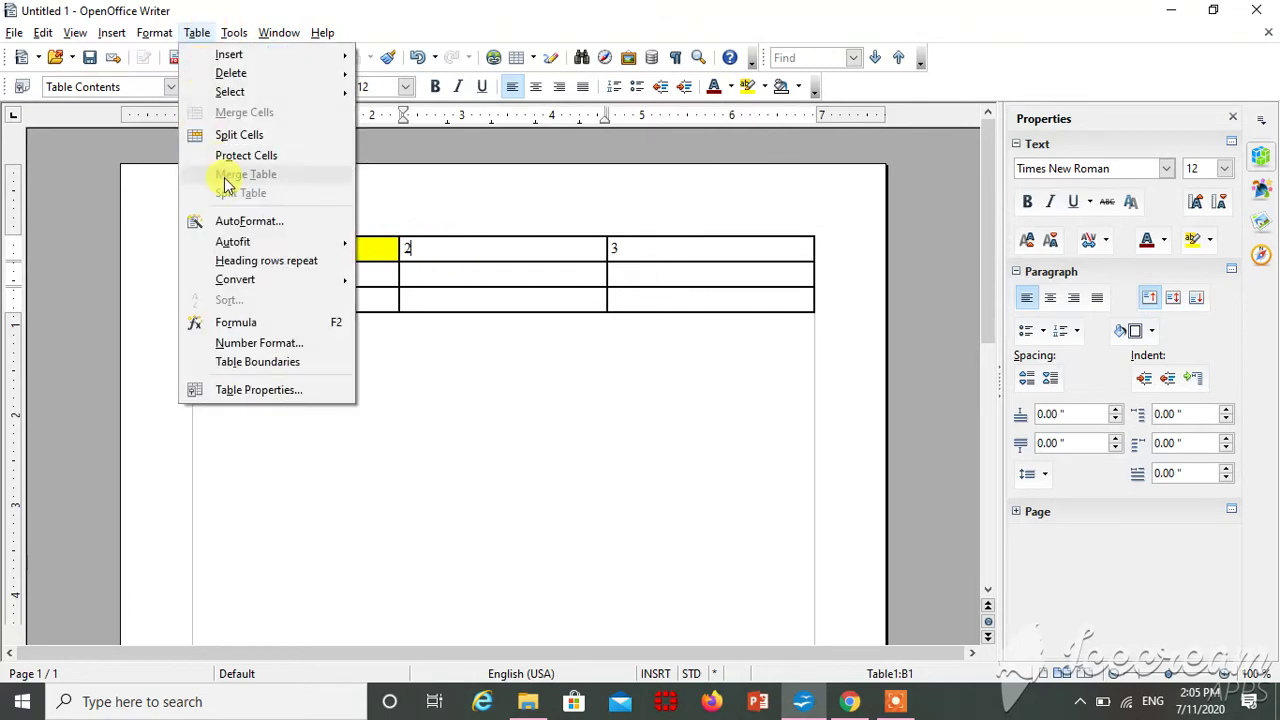
click(250, 392)
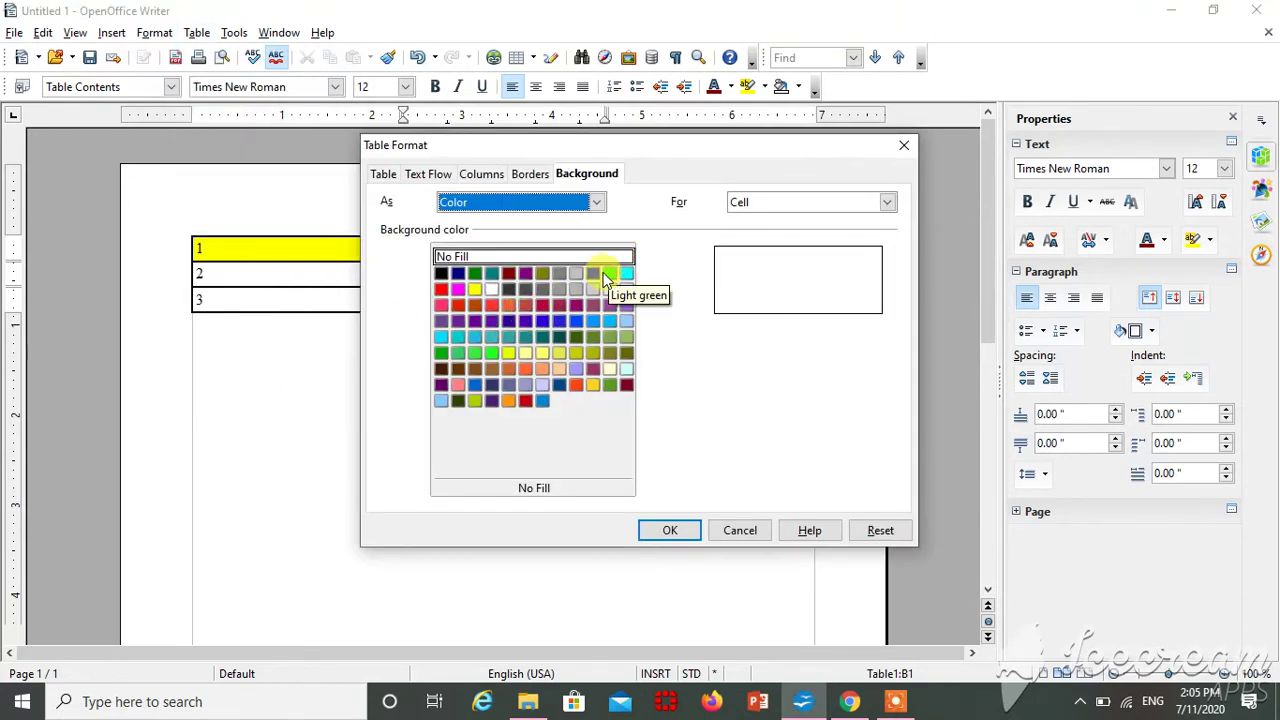
click(609, 273)
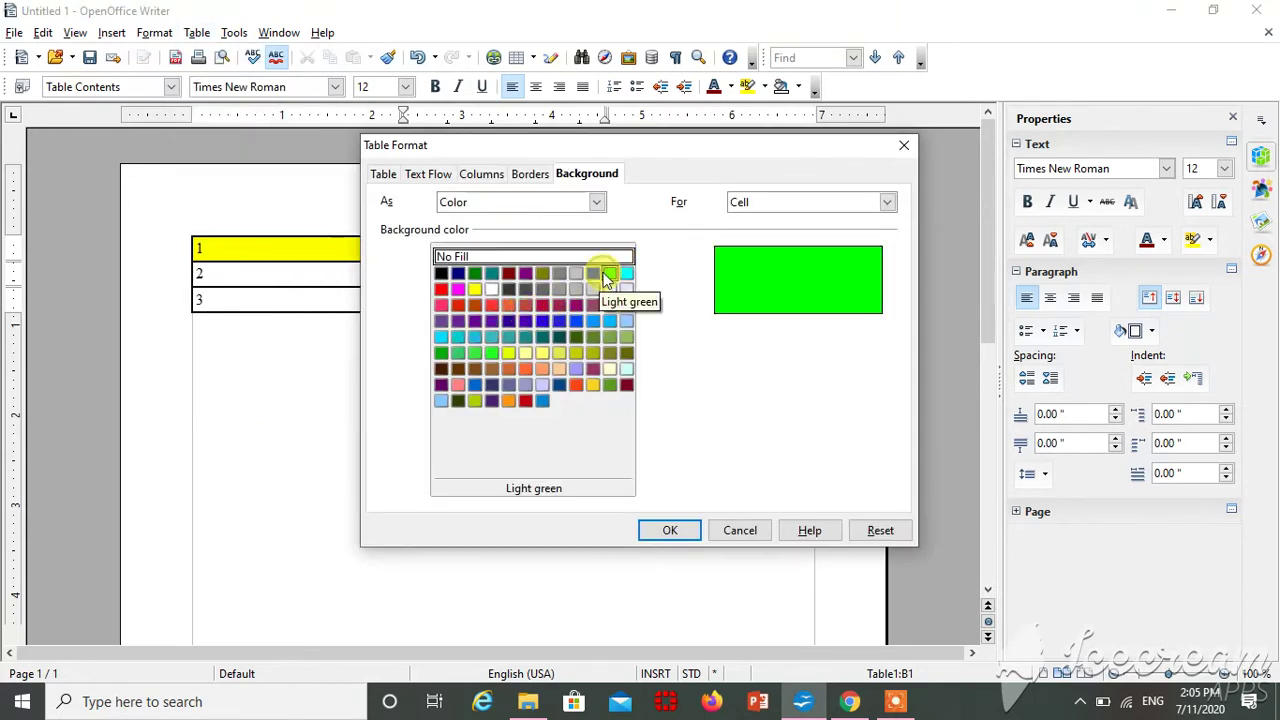
click(669, 532)
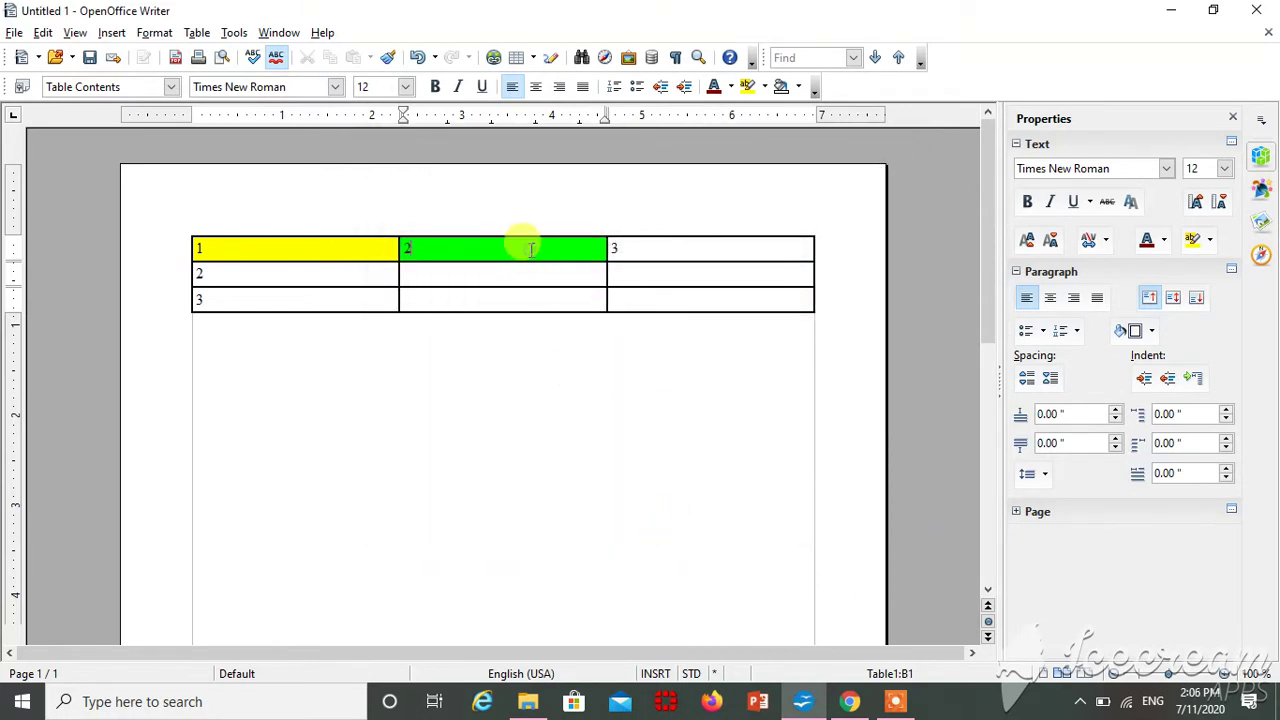
click(676, 246)
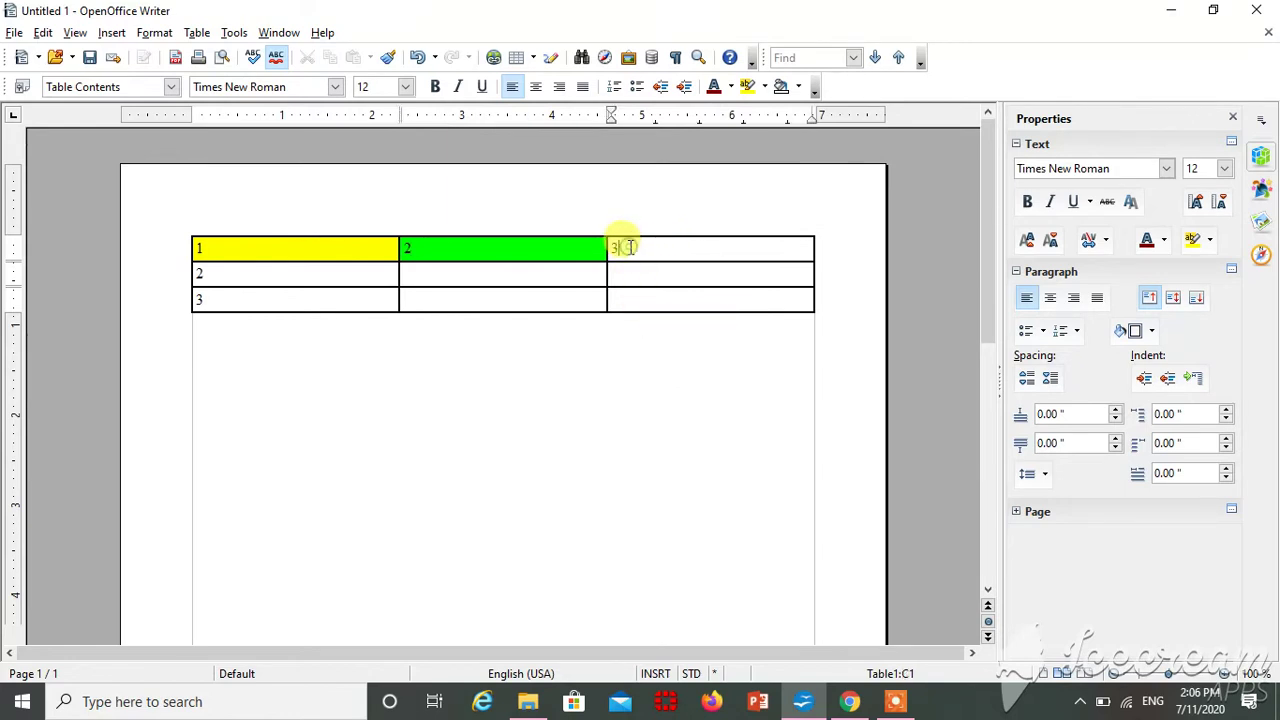
Set cell C1's background type to Graphic and load the openoffice image file
click(195, 31)
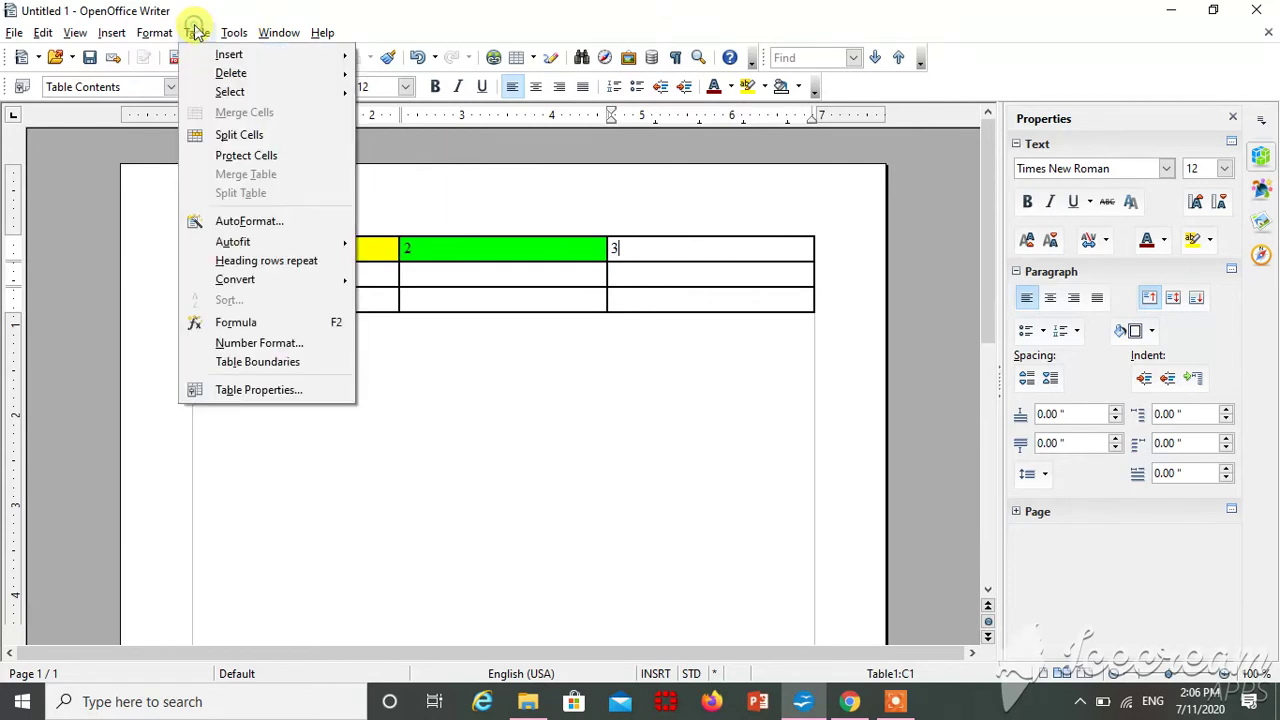
click(237, 391)
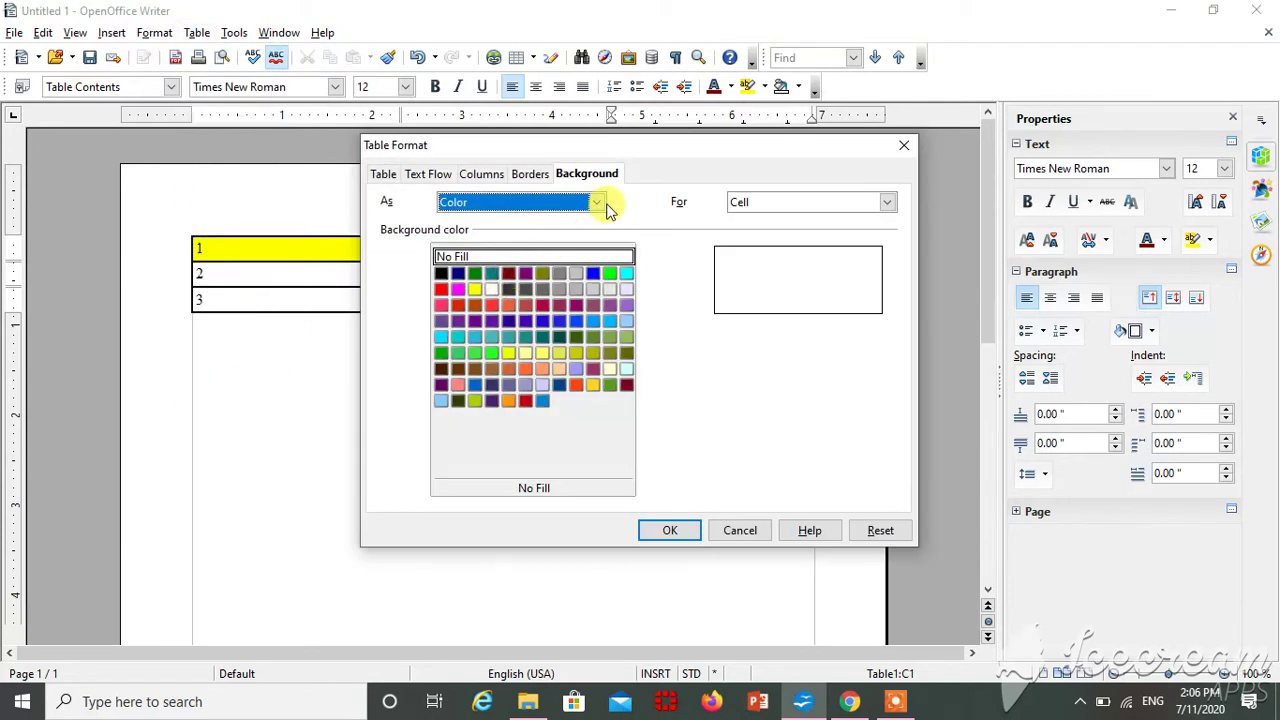
click(599, 204)
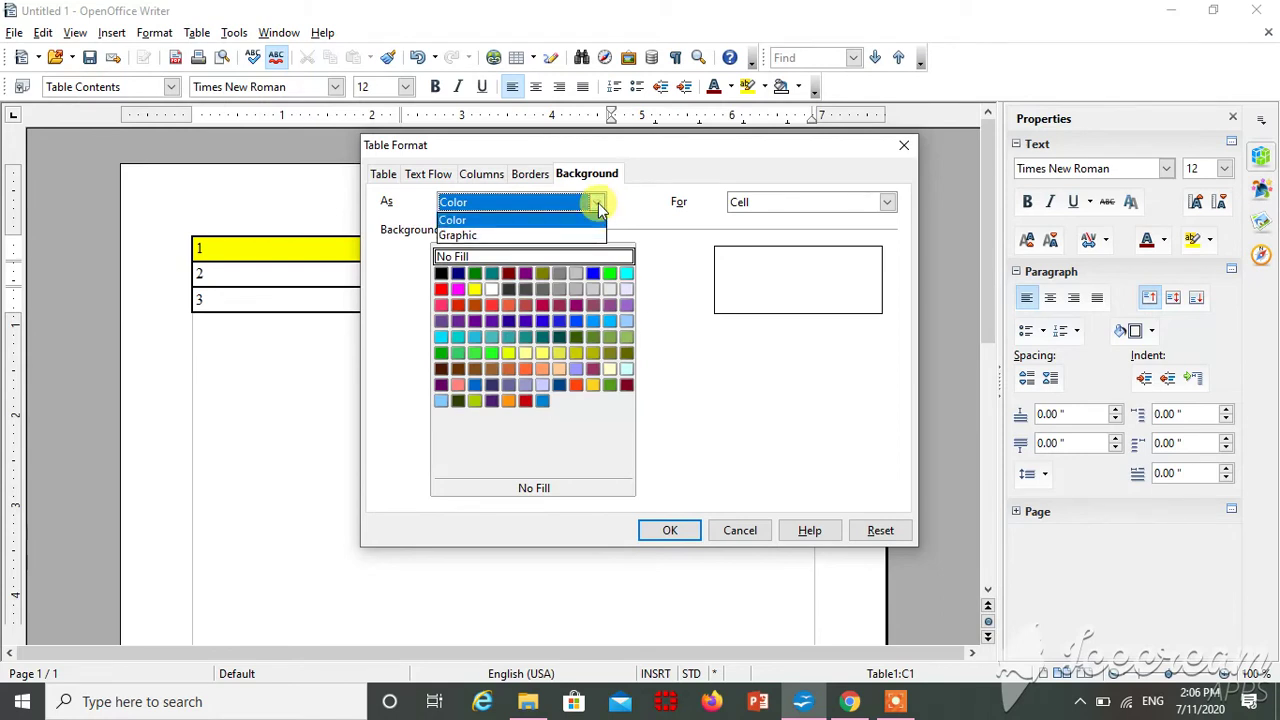
click(480, 240)
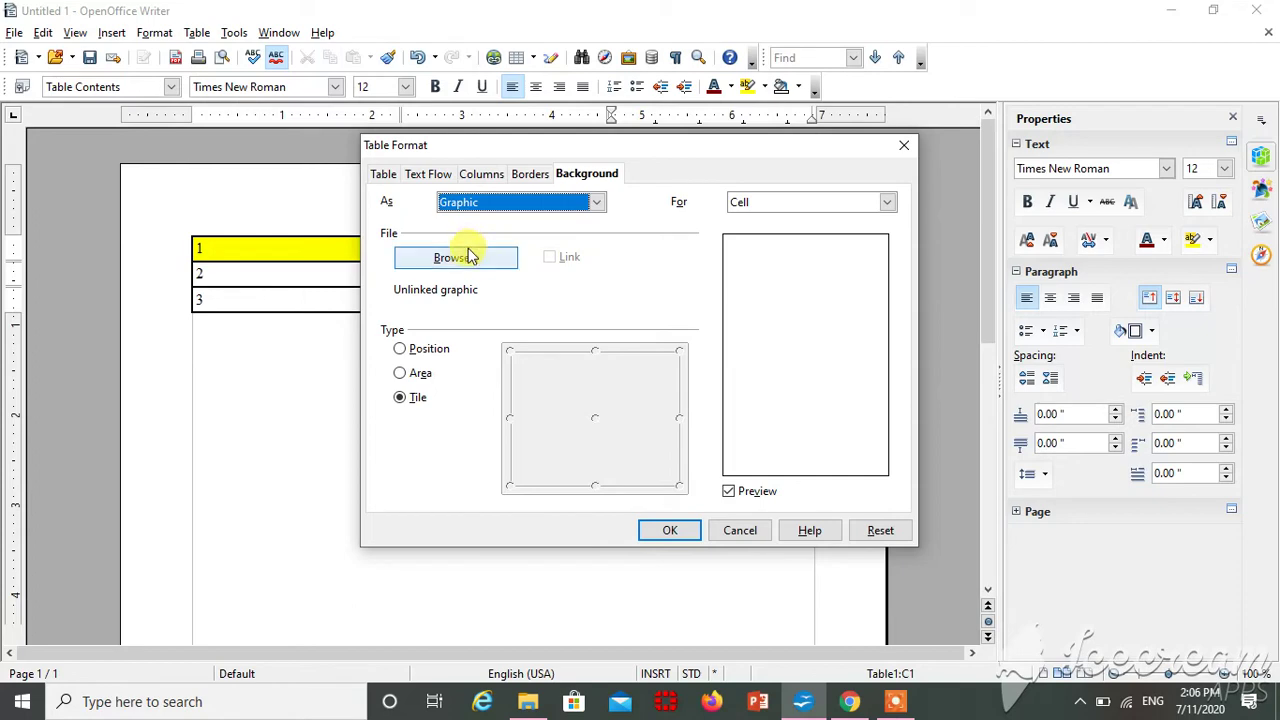
click(470, 257)
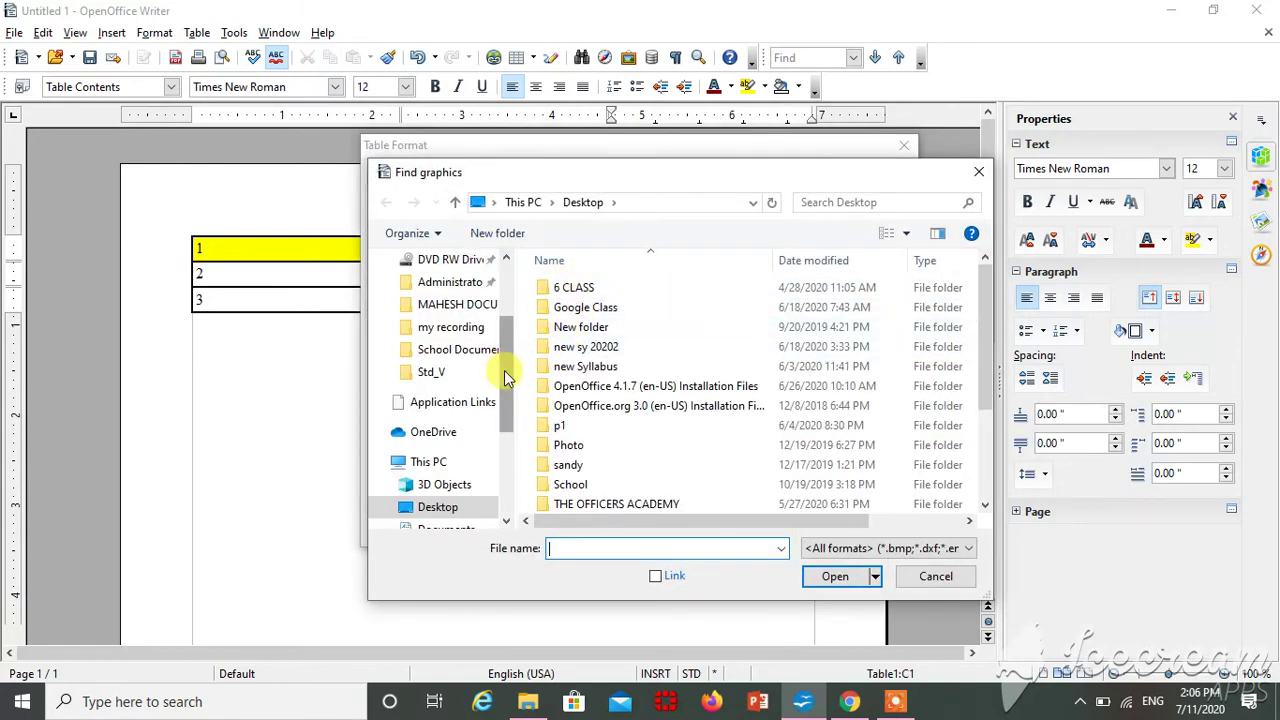
drag(506, 371, 509, 394)
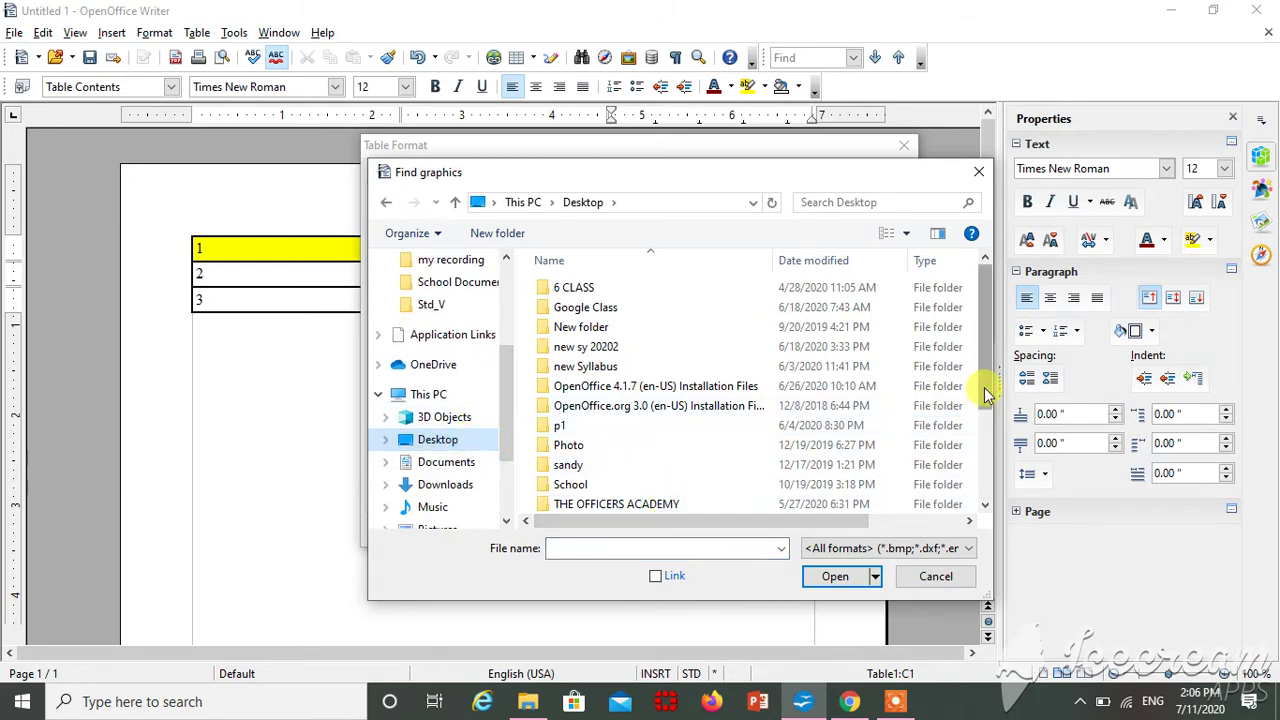
drag(985, 393, 991, 508)
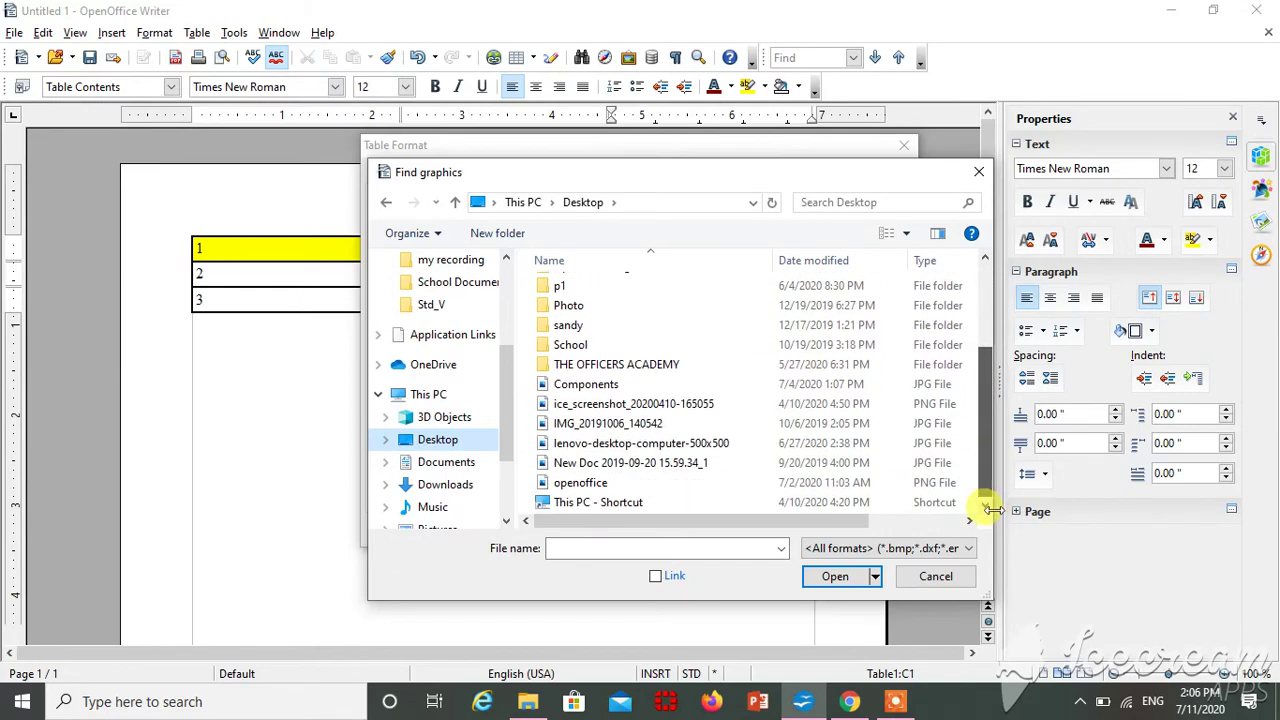
click(613, 485)
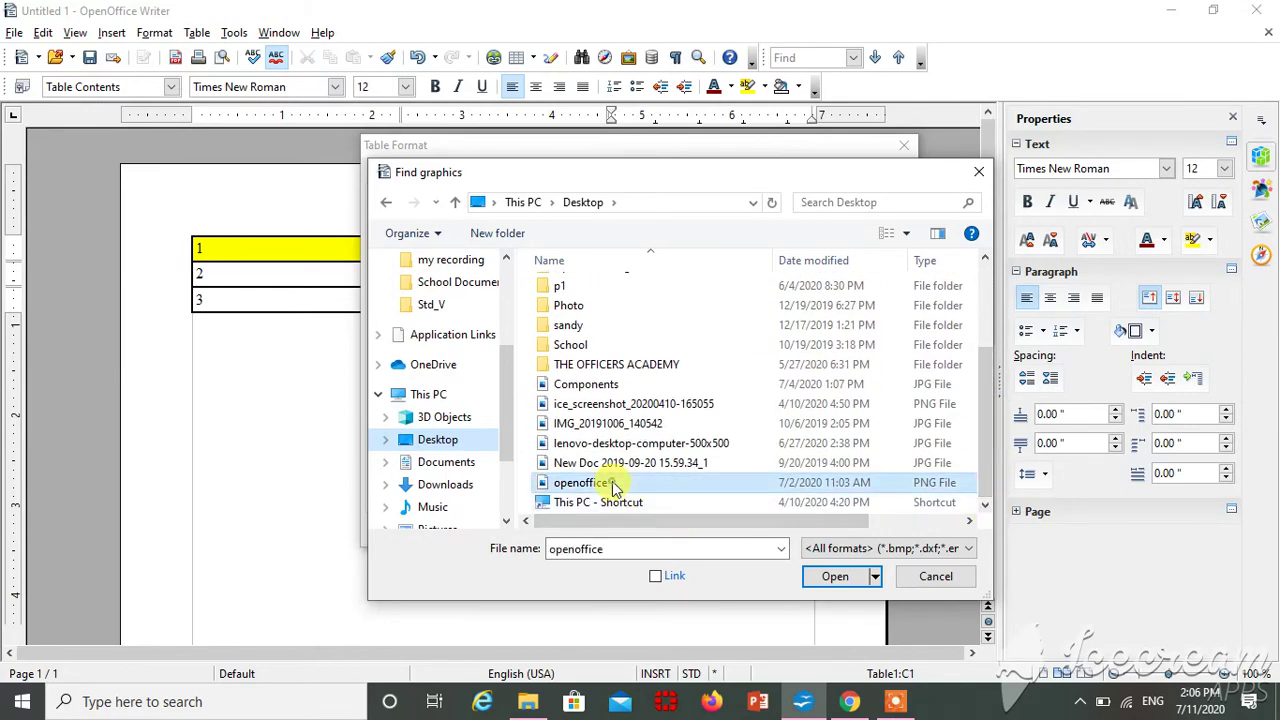
click(836, 578)
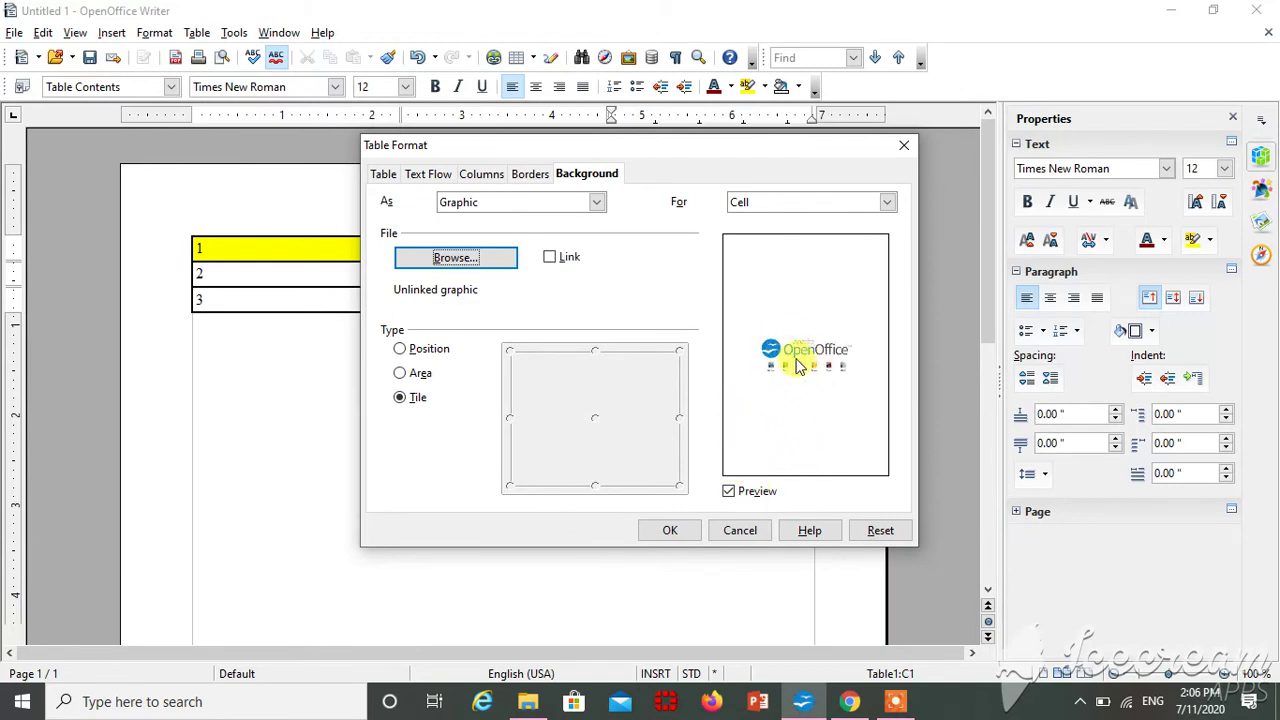
Apply the logo background to C1, then heighten row one and widen column three
click(670, 530)
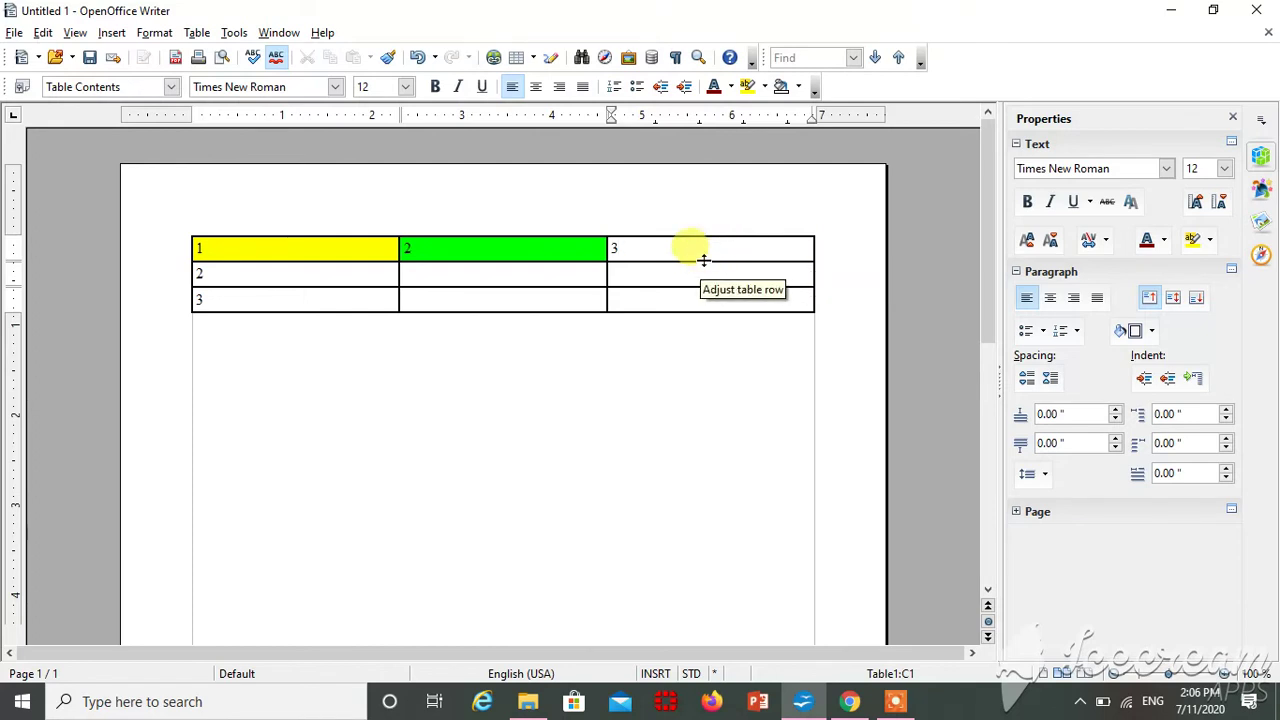
drag(705, 262, 707, 342)
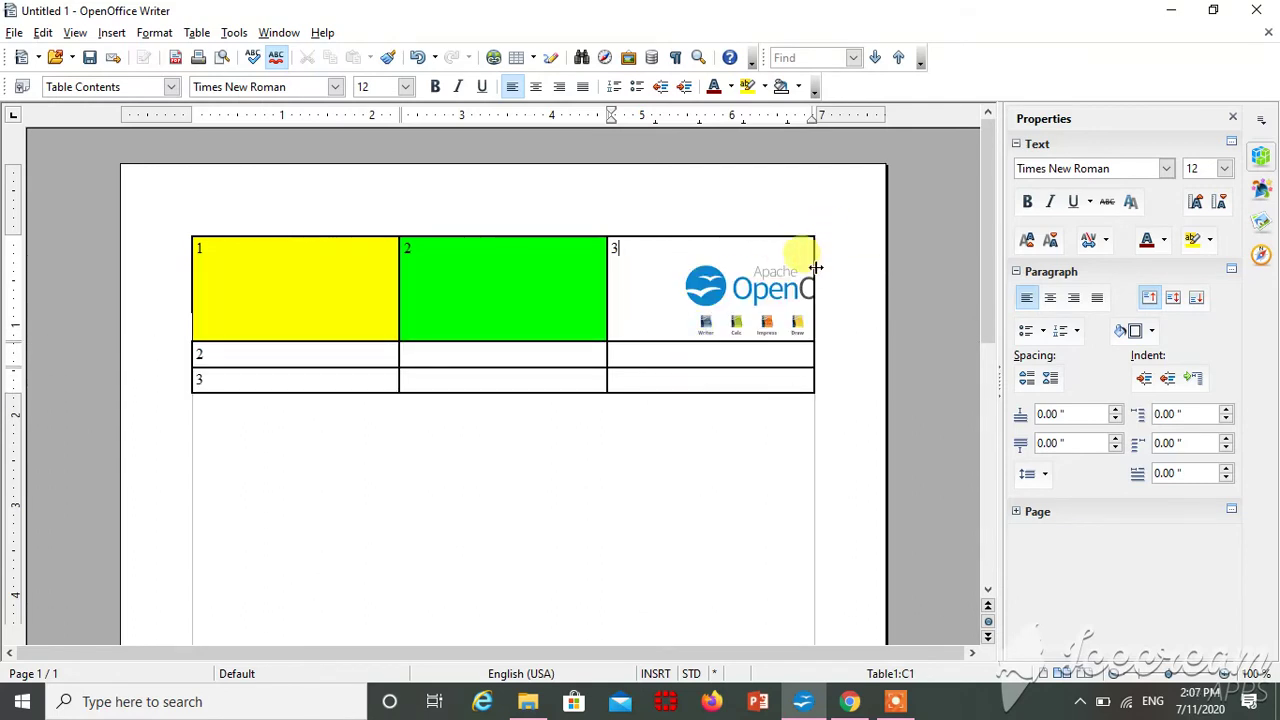
drag(813, 262, 877, 270)
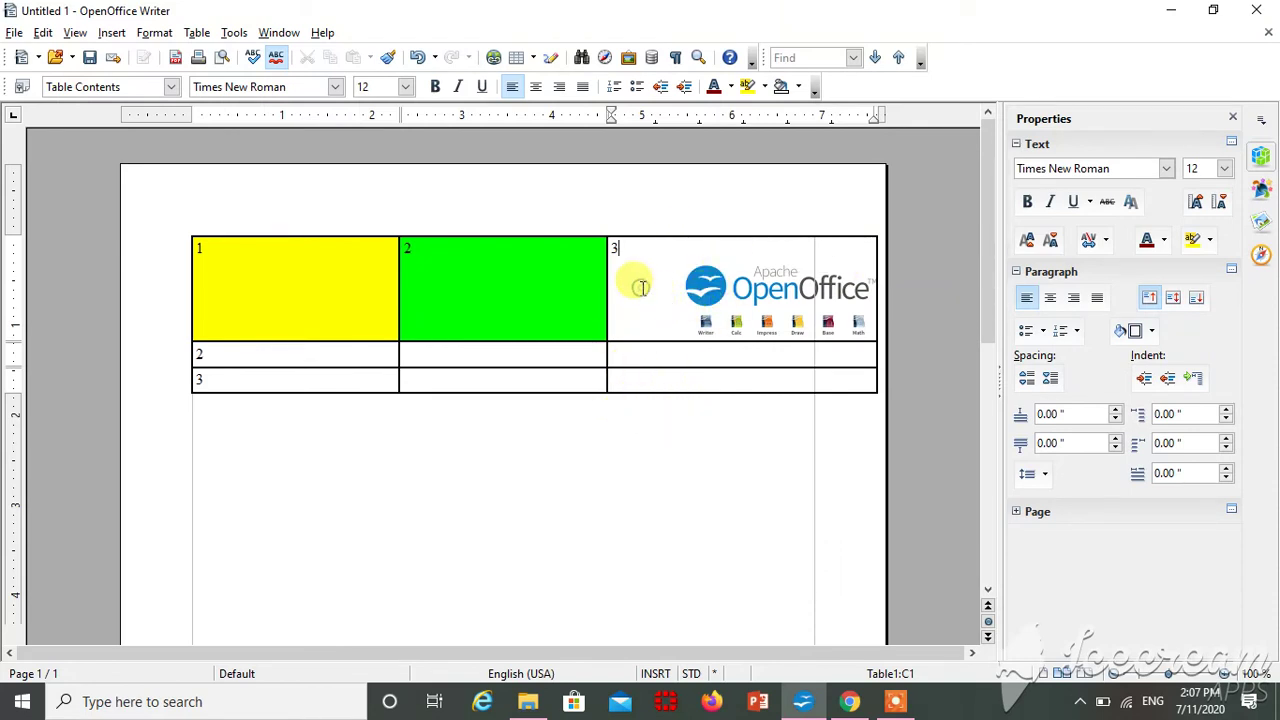
click(643, 350)
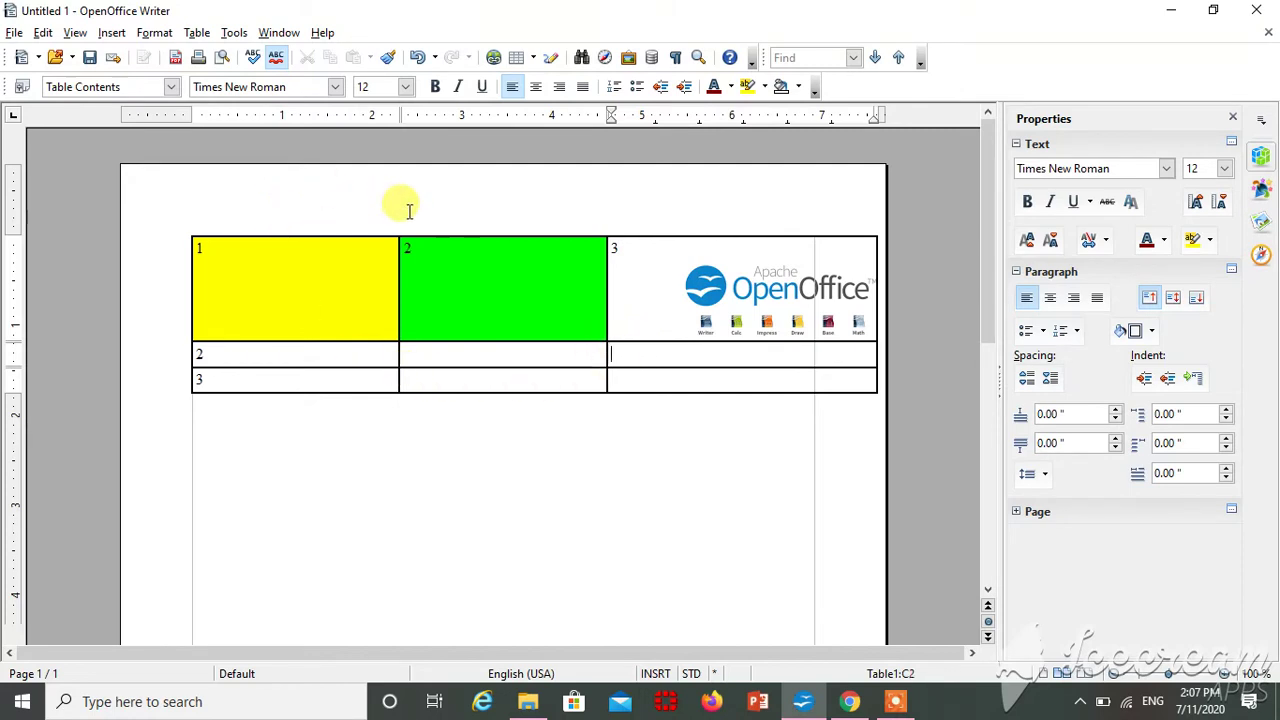
Give cell C2 the openoffice graphic background and drag row two taller
click(199, 33)
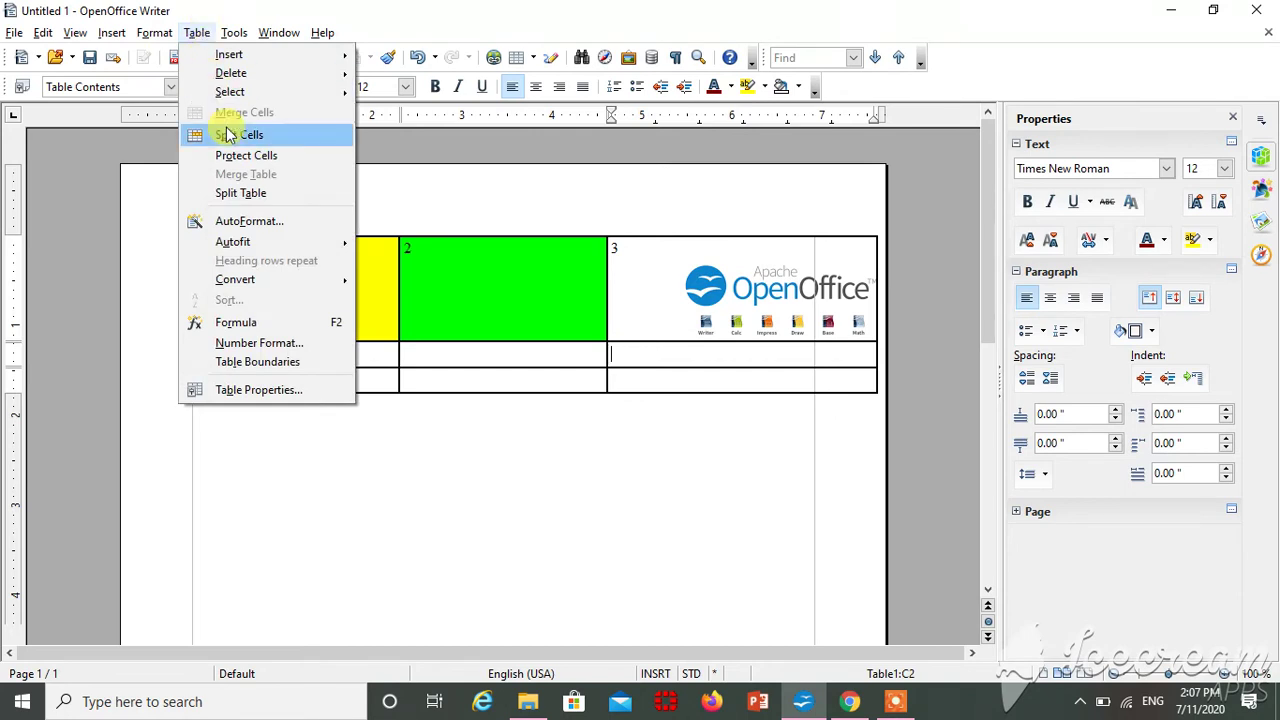
click(284, 395)
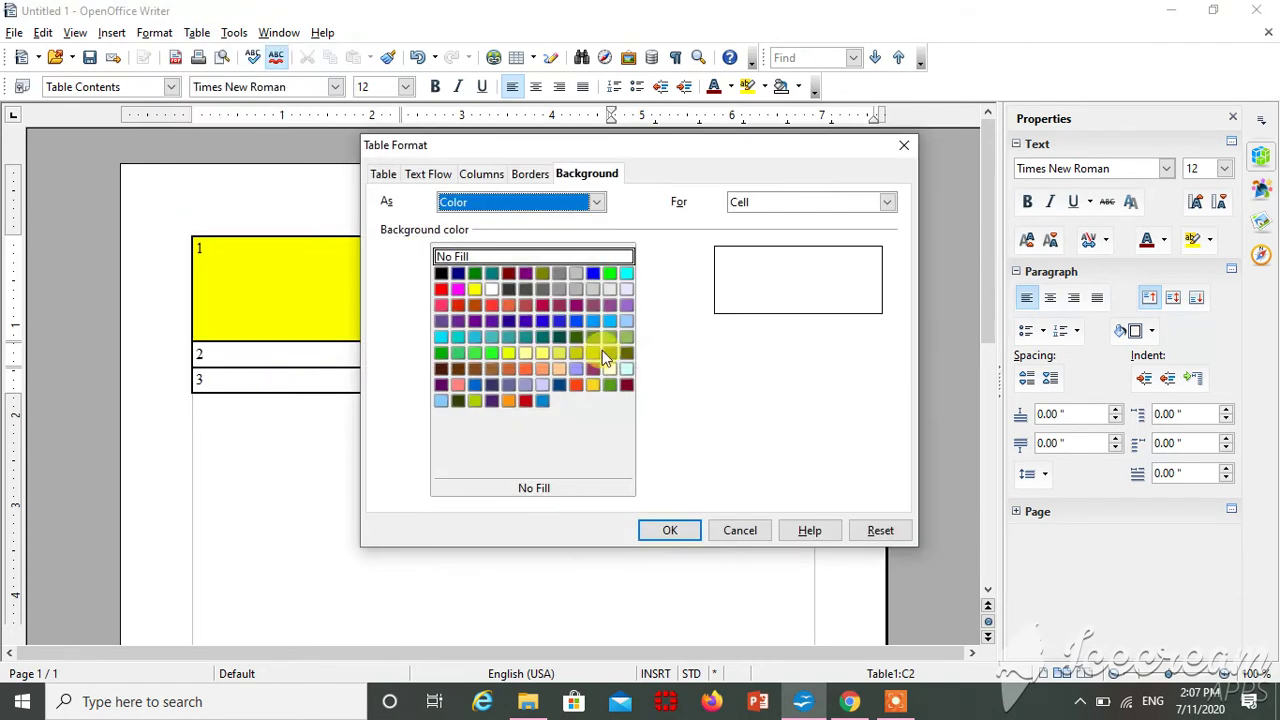
click(598, 205)
click(482, 237)
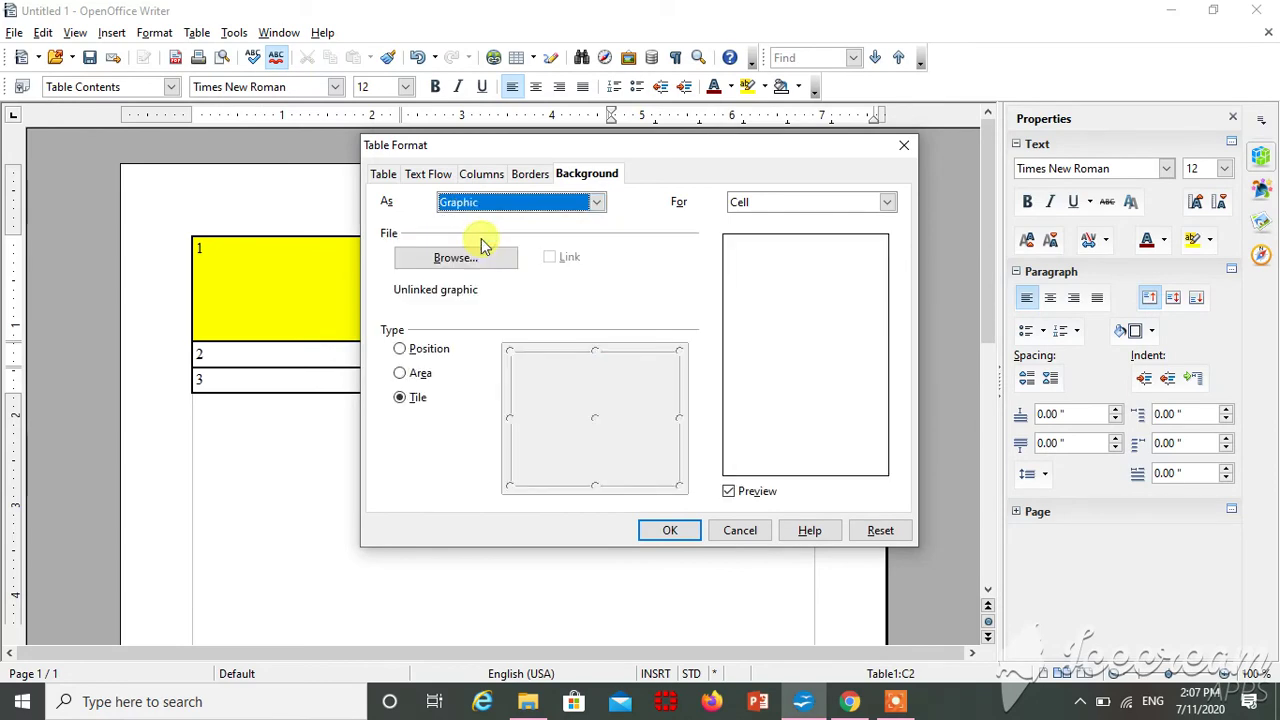
click(446, 260)
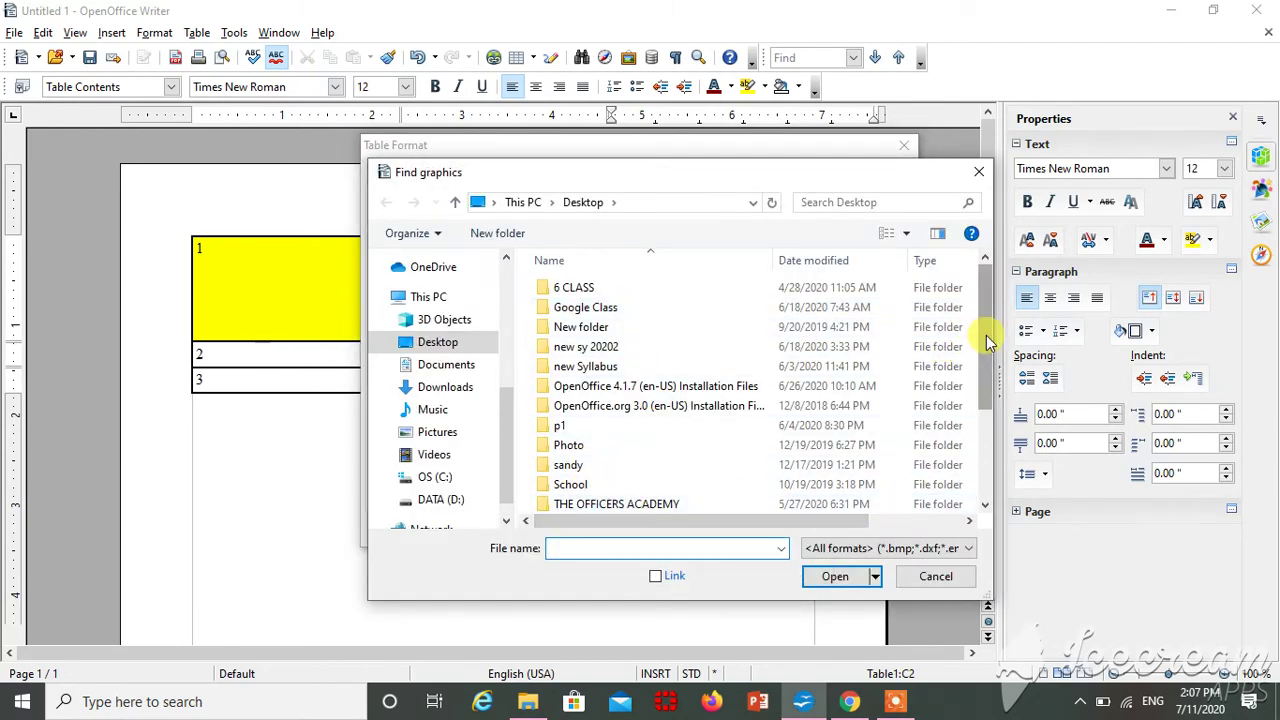
drag(986, 335, 986, 420)
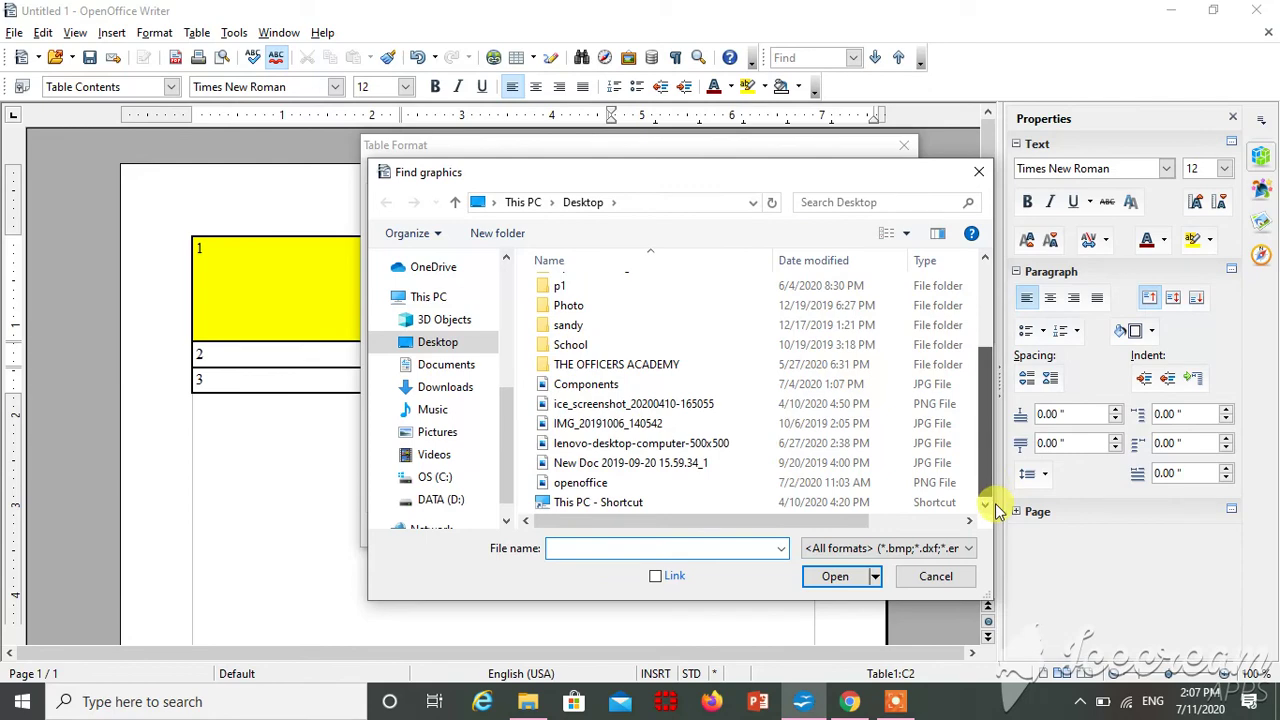
click(597, 482)
click(852, 578)
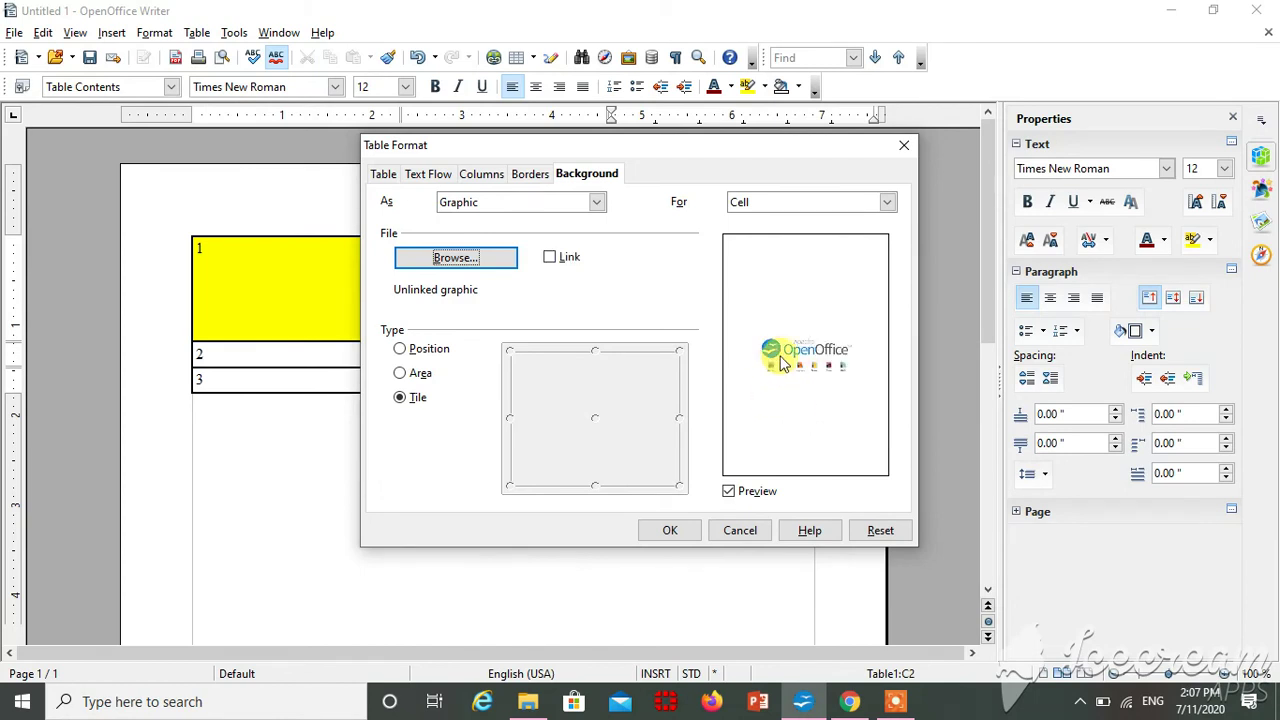
click(669, 532)
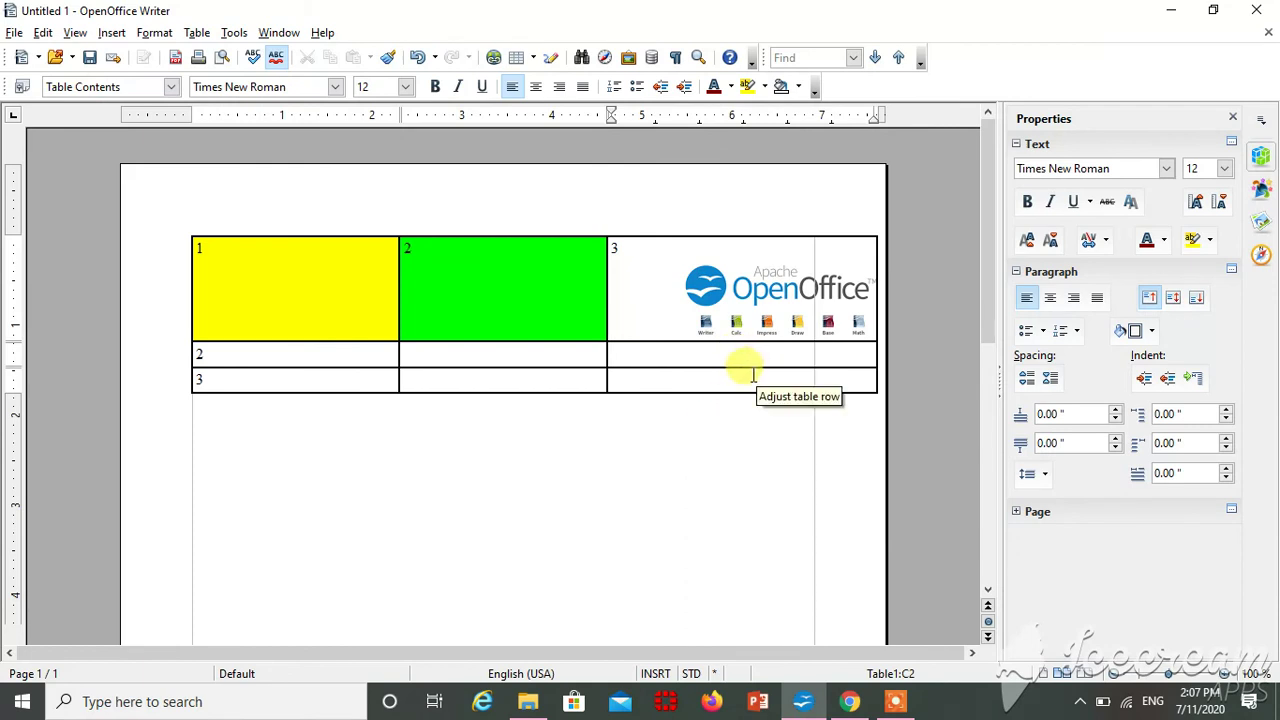
drag(742, 367, 755, 469)
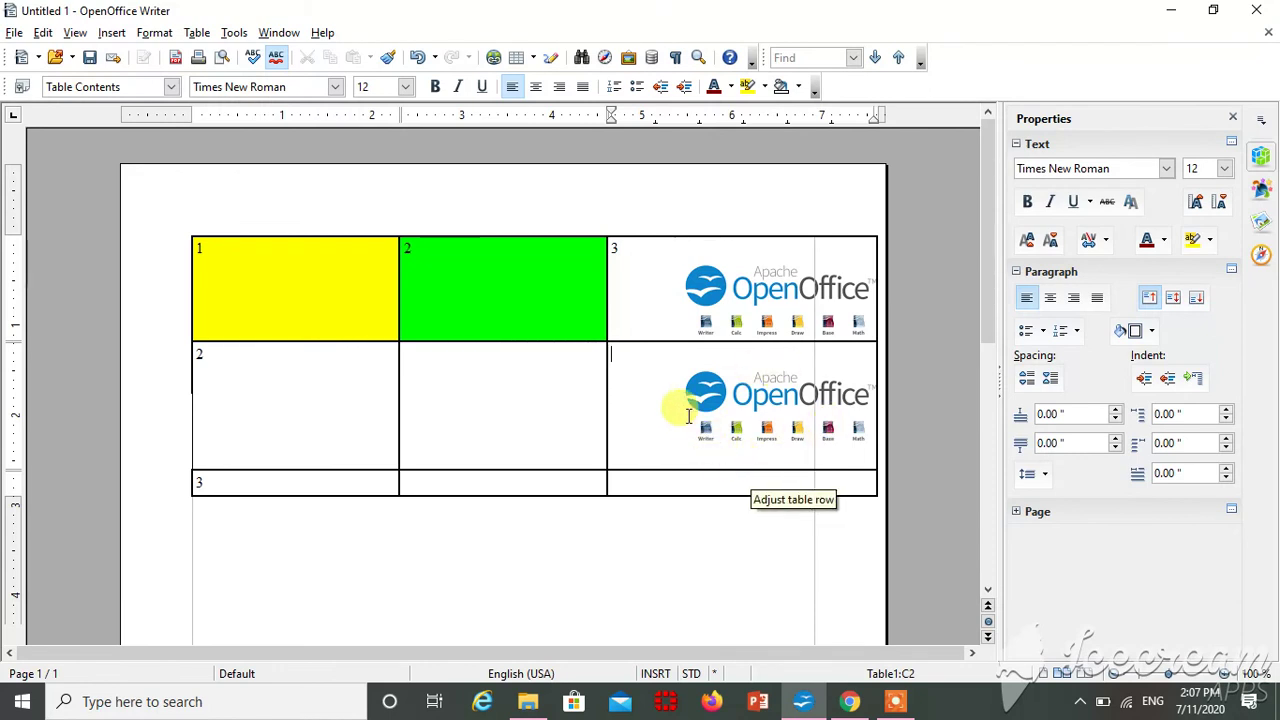